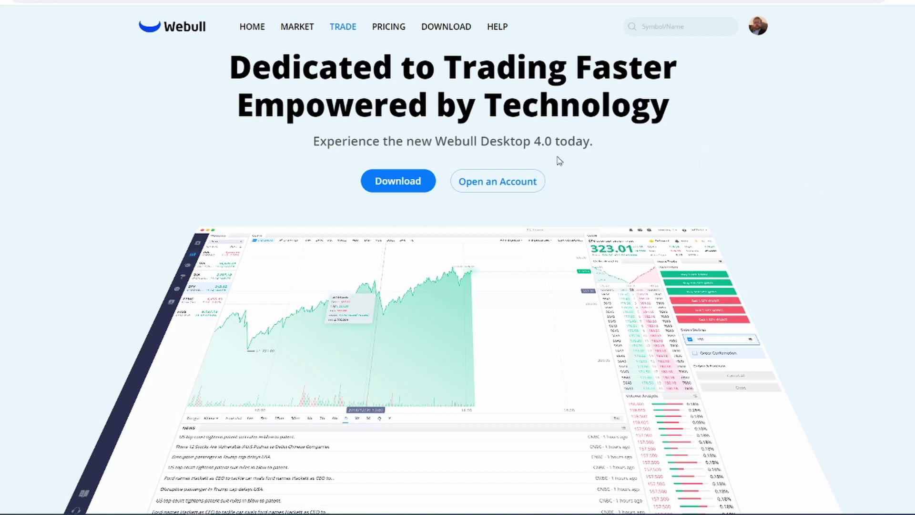
# - Open the account overview from Trade and begin unlocking it with the six-digit trading password
pyautogui.click(342, 27)
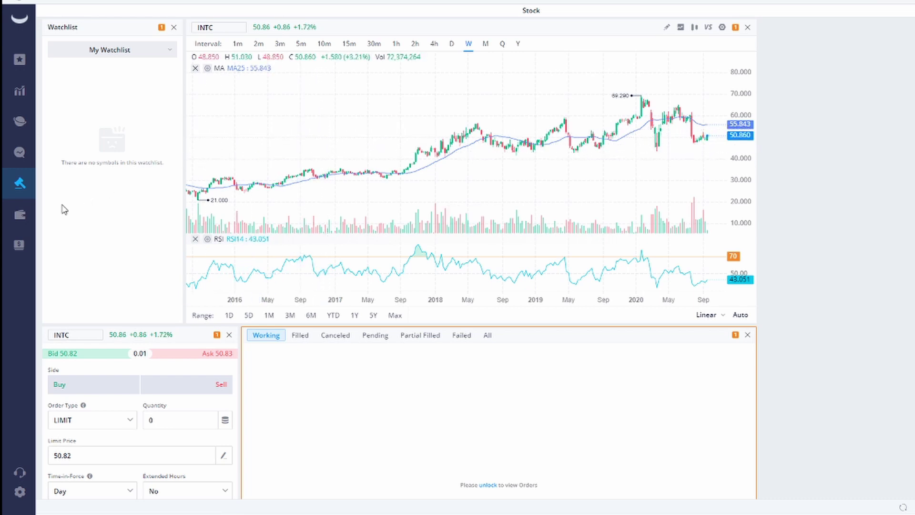
pyautogui.click(20, 220)
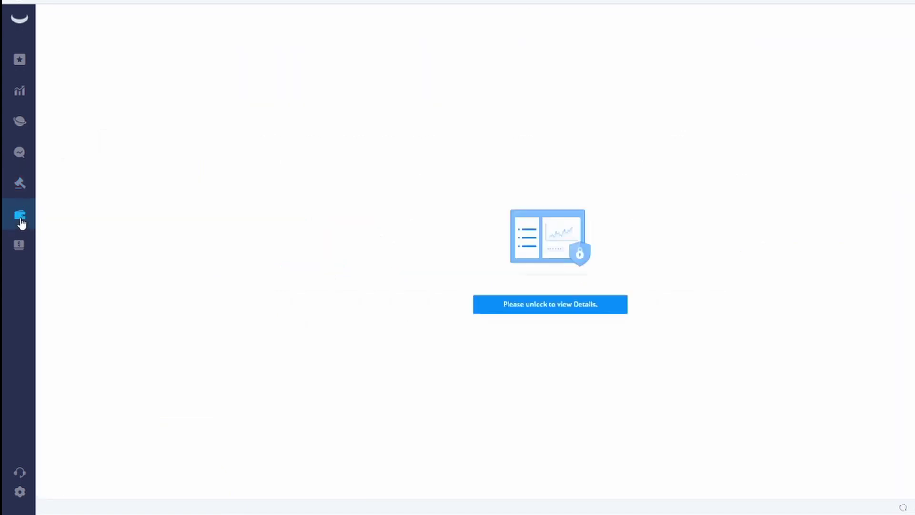
pyautogui.click(556, 309)
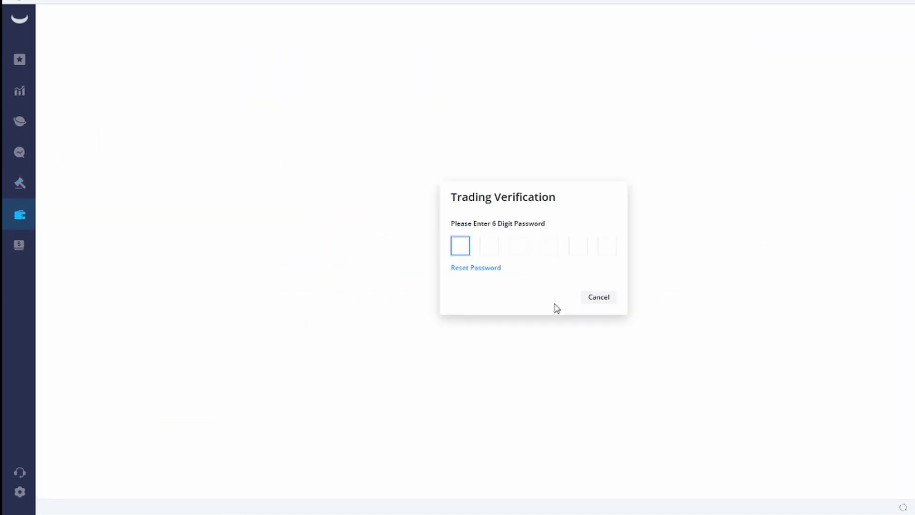
pyautogui.write('******')
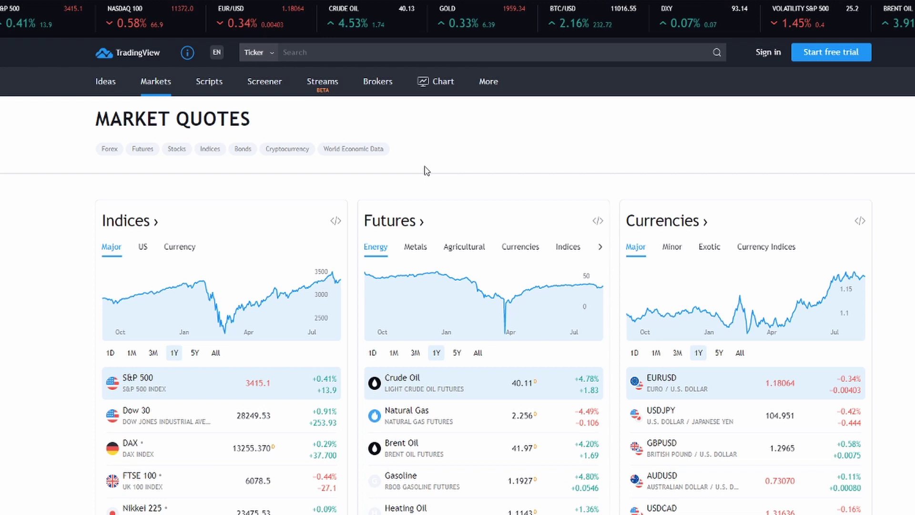
# - Scroll TradingView's Market Quotes page down to the Indices panel's More indices link
pyautogui.moveTo(280, 94)
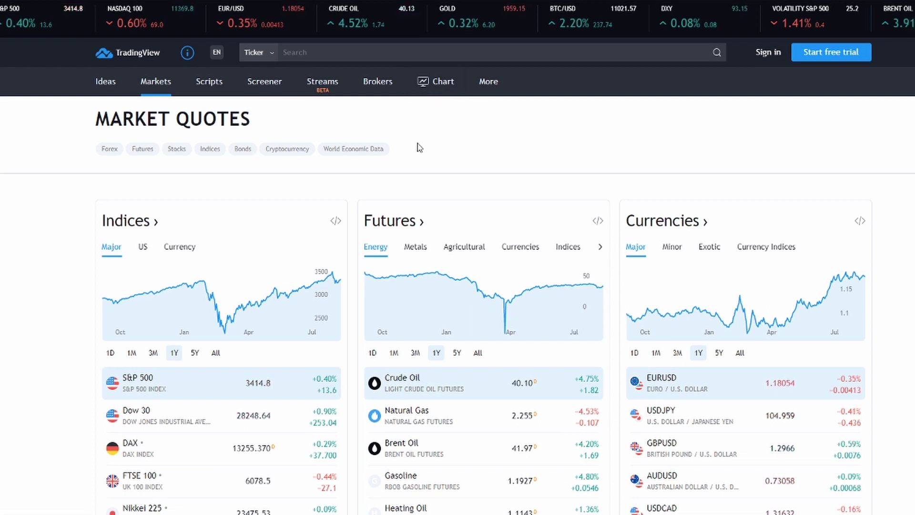
pyautogui.scroll(-1, 416, 152)
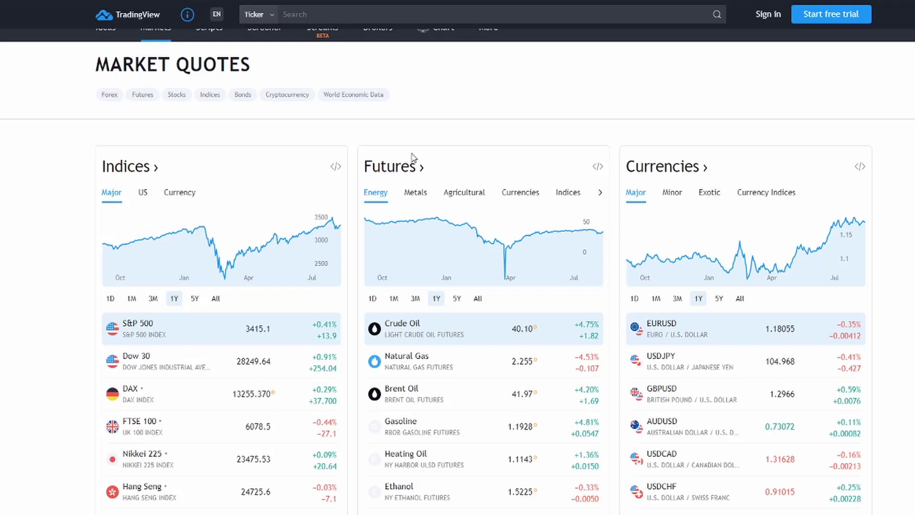
pyautogui.scroll(-1, 413, 157)
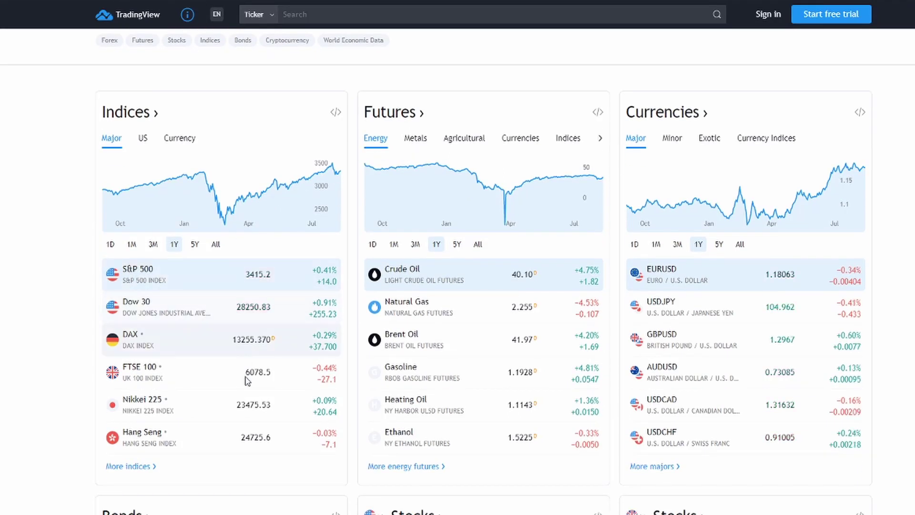
# - Open TradingView's More indices listing and scroll down the Market Indices Quotes table
pyautogui.click(129, 466)
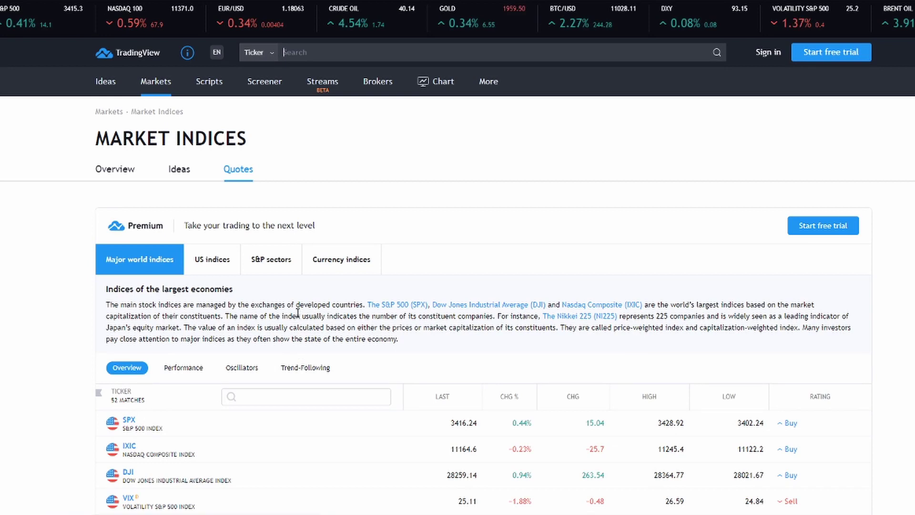
pyautogui.scroll(-2, 298, 313)
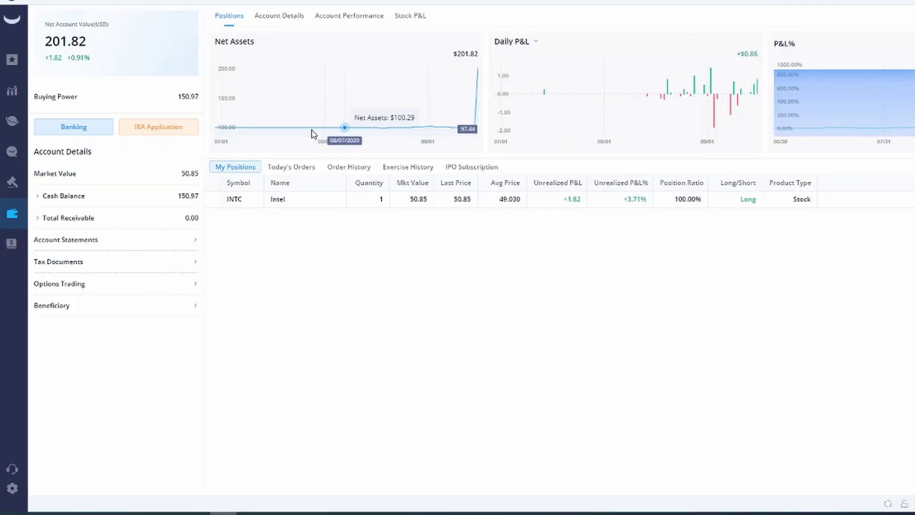
# - Show the saved BAP2 screener under My Screeners and bring up its options menu
pyautogui.click(13, 152)
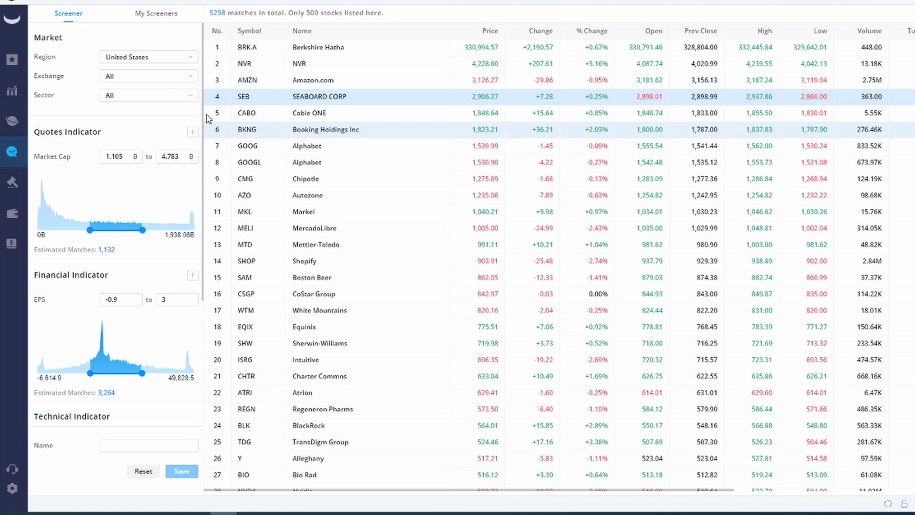
pyautogui.click(156, 20)
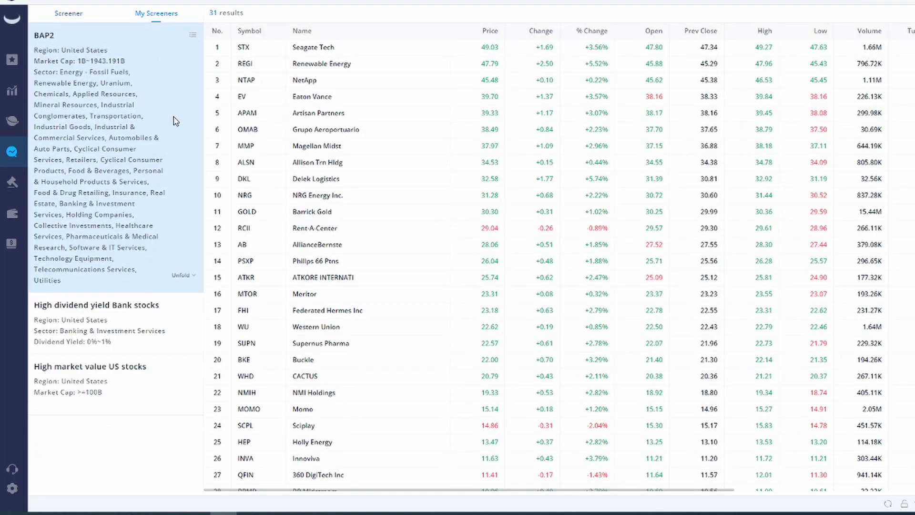
pyautogui.click(192, 35)
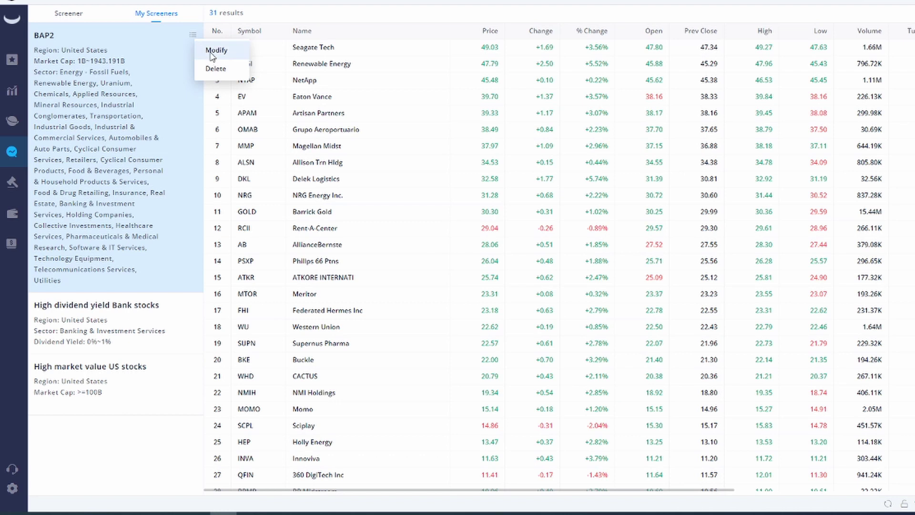
# - Modify BAP2 and scroll to its criteria: market cap from 1B, price 0–50, P/E 0–15
pyautogui.click(215, 50)
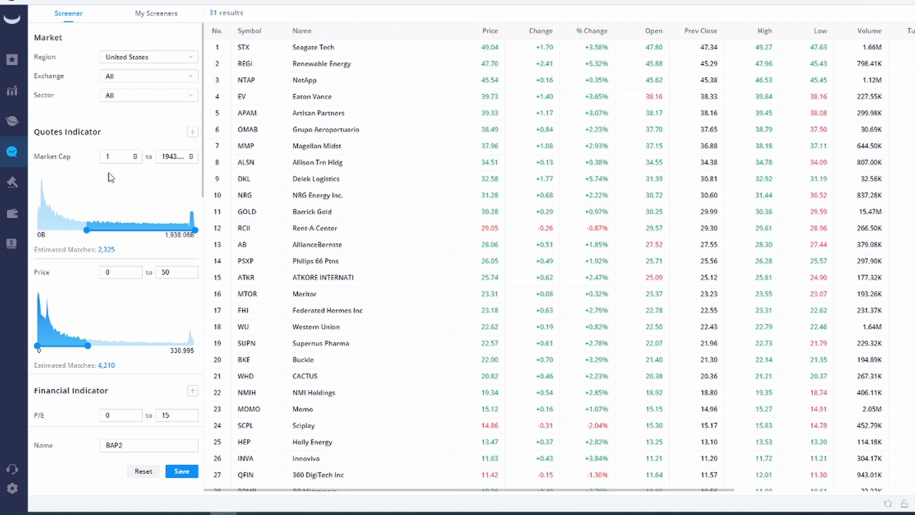
pyautogui.scroll(-2, 140, 184)
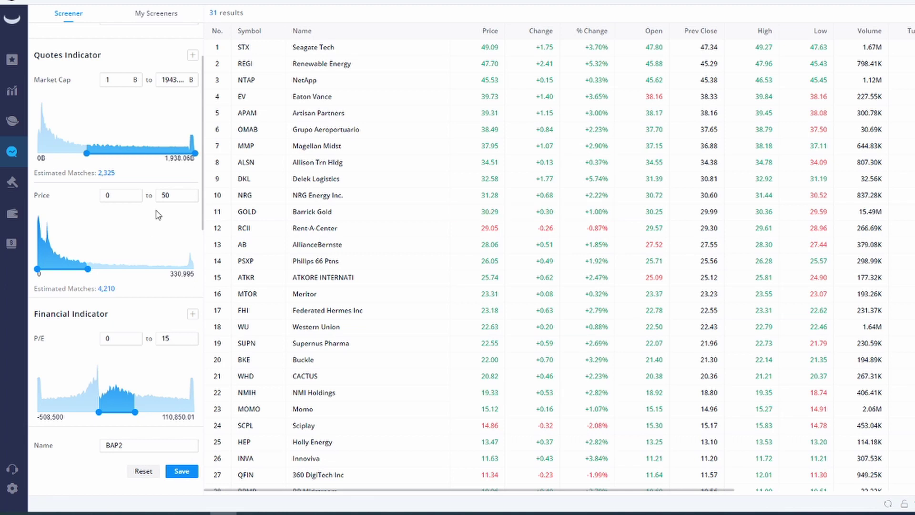
pyautogui.scroll(-4, 157, 218)
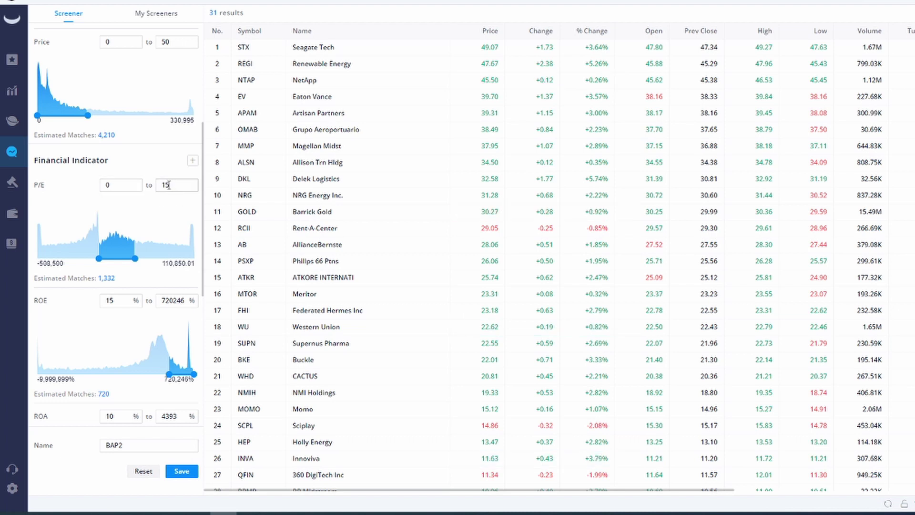
pyautogui.click(111, 191)
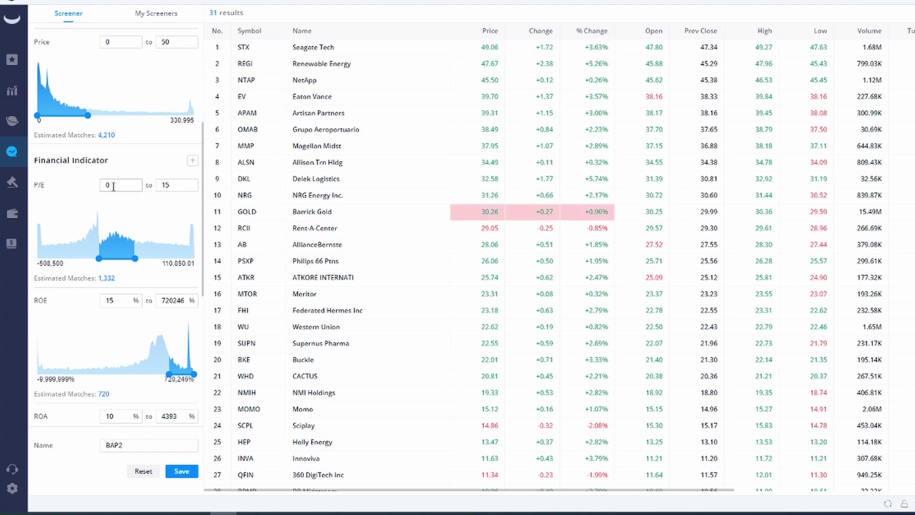
pyautogui.click(164, 185)
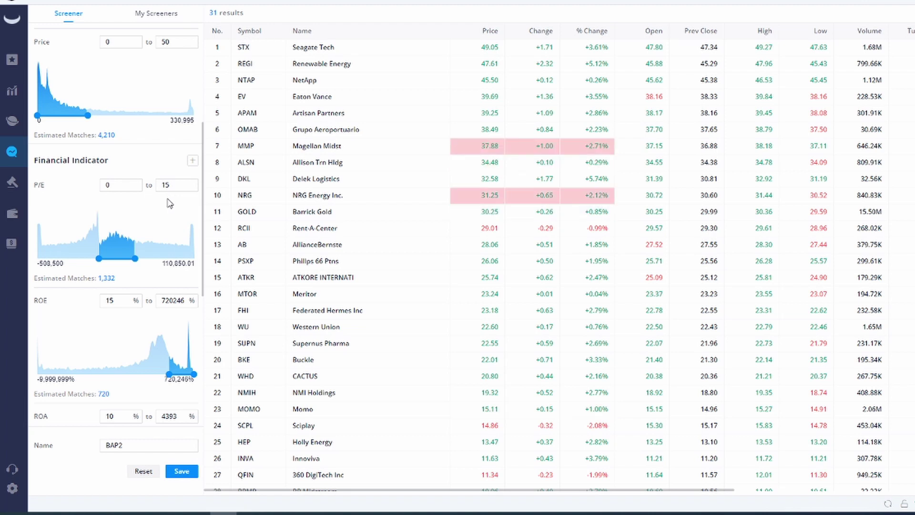
pyautogui.scroll(-2, 165, 204)
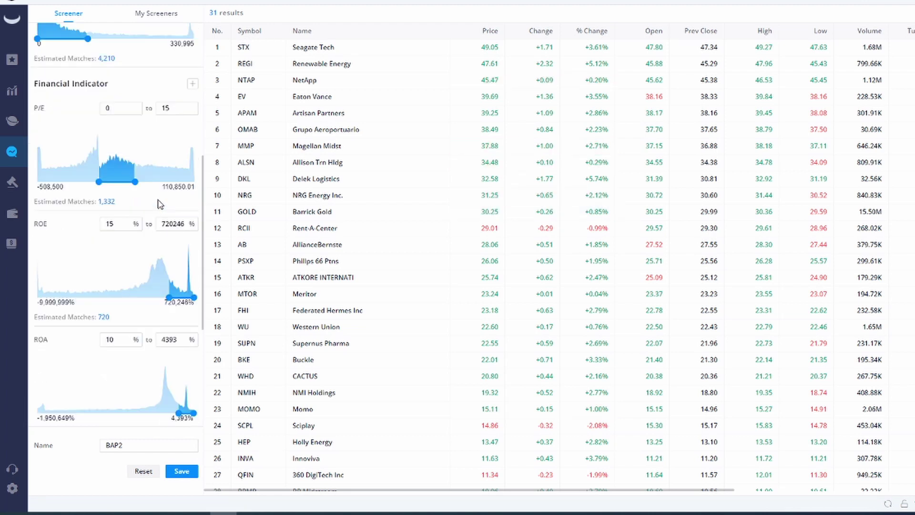
pyautogui.scroll(-2, 160, 205)
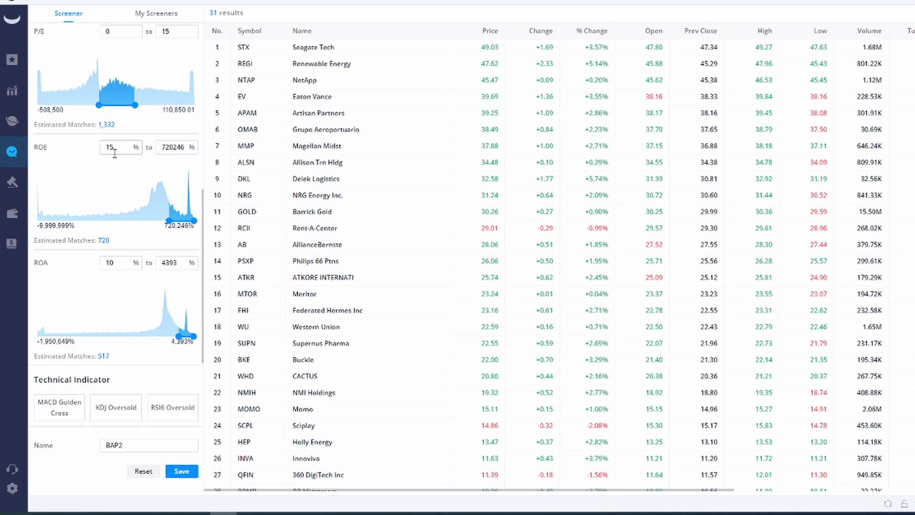
pyautogui.scroll(-2, 96, 200)
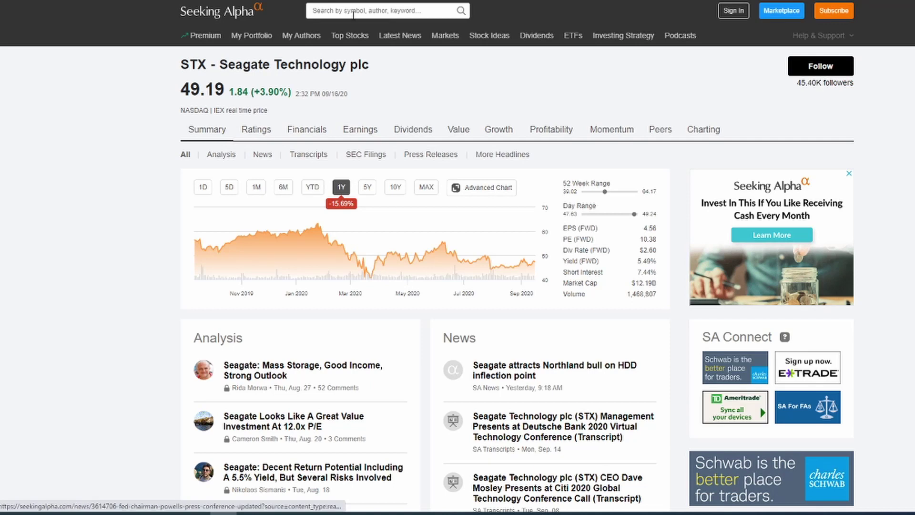
# - Look over the 1Y price chart on Seeking Alpha's Seagate (STX) summary page
pyautogui.moveTo(383, 85)
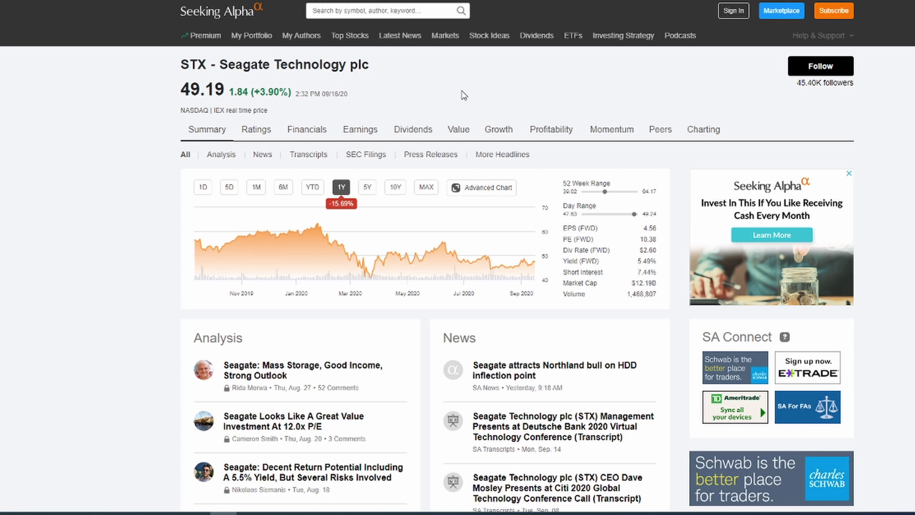
pyautogui.scroll(-1, 465, 95)
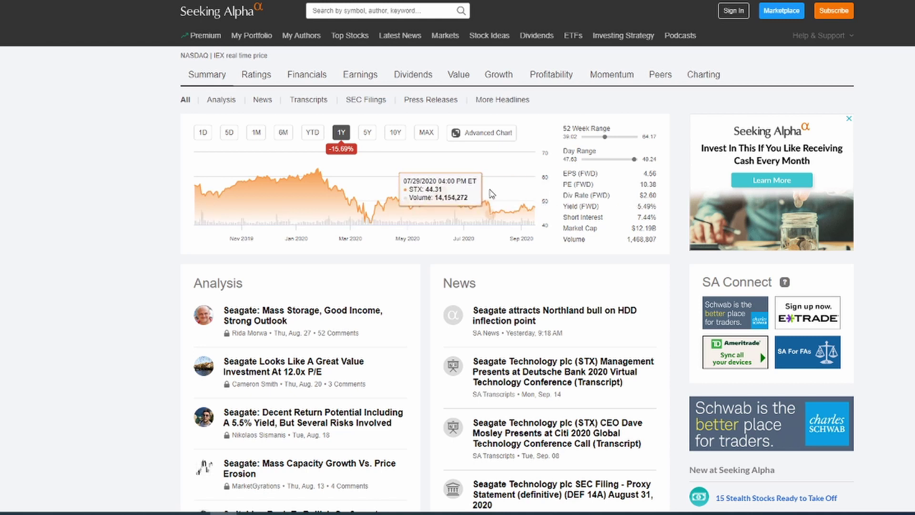
# - Scroll Seagate's page past the Analysis and News lists down to Ratings Summary and Factor Grades
pyautogui.scroll(-3, 524, 191)
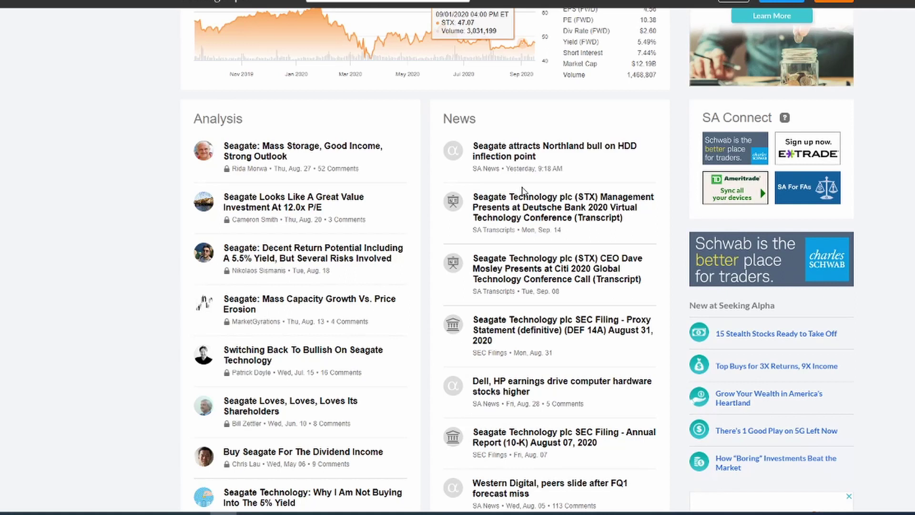
pyautogui.scroll(-1, 523, 191)
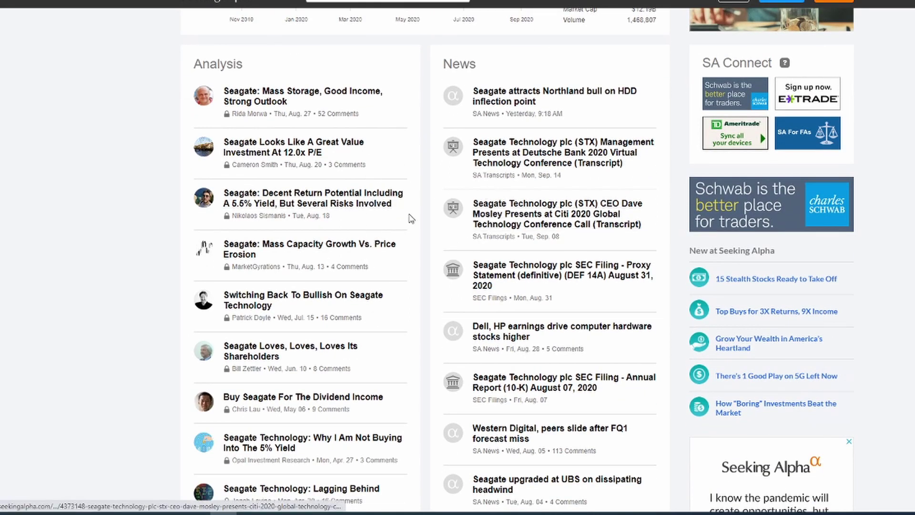
pyautogui.scroll(-1, 410, 210)
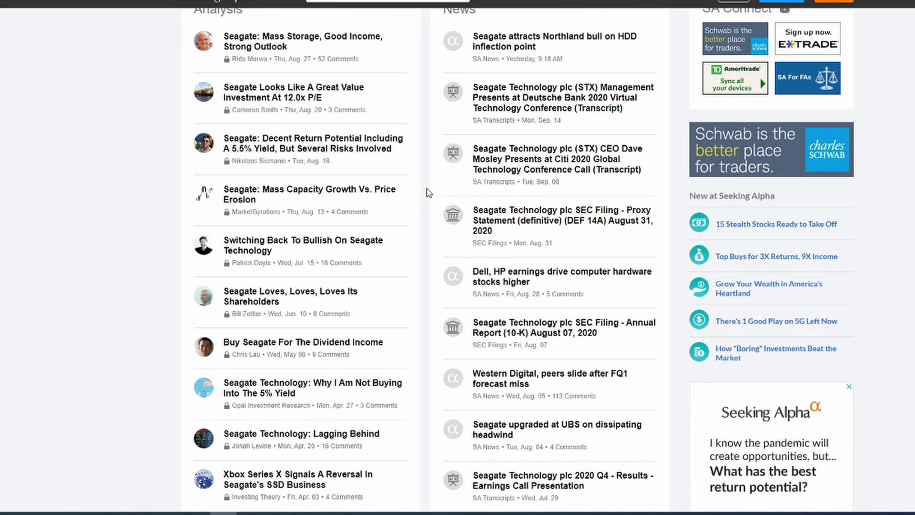
pyautogui.scroll(-1, 429, 192)
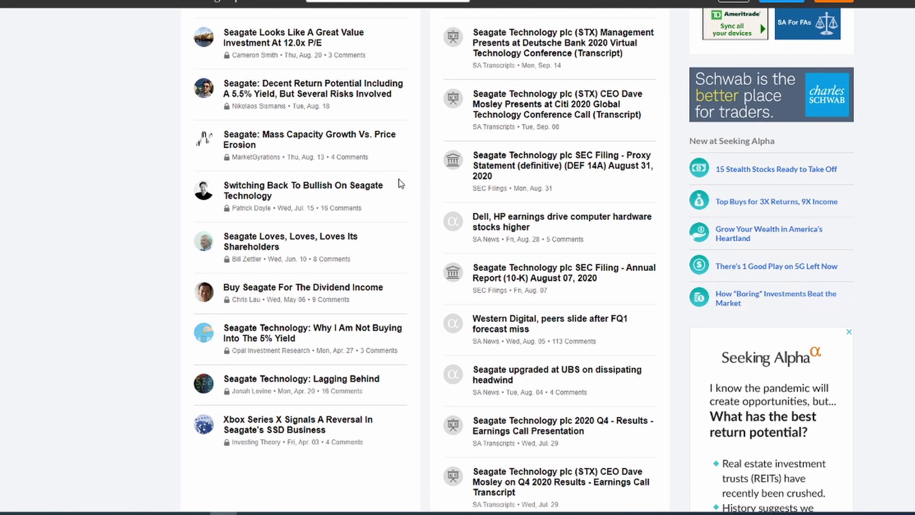
pyautogui.scroll(-1, 431, 195)
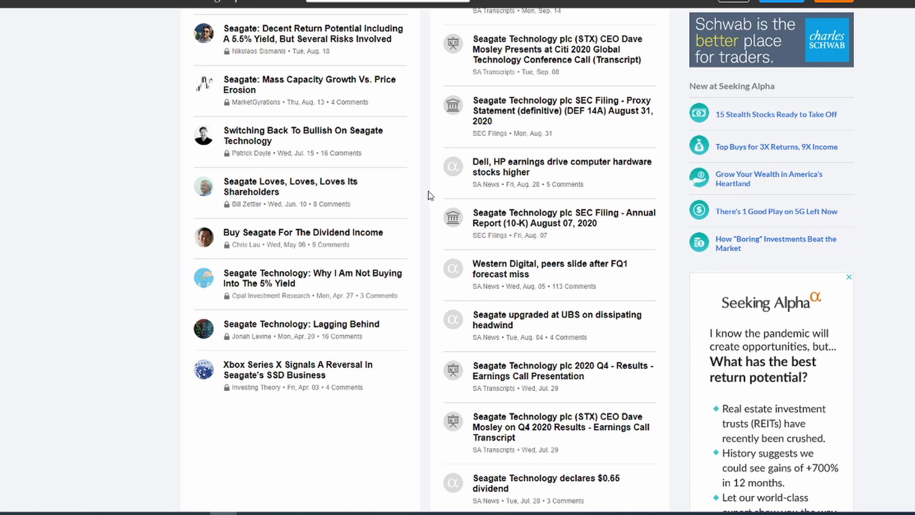
pyautogui.scroll(-2, 431, 195)
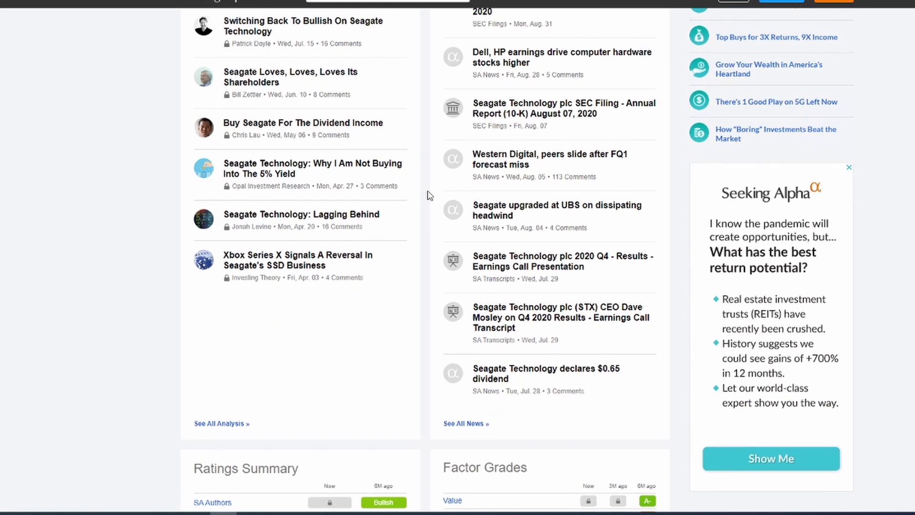
# - Scroll to Seagate's Company Profile and read the annual revenue bar values
pyautogui.scroll(-7, 431, 195)
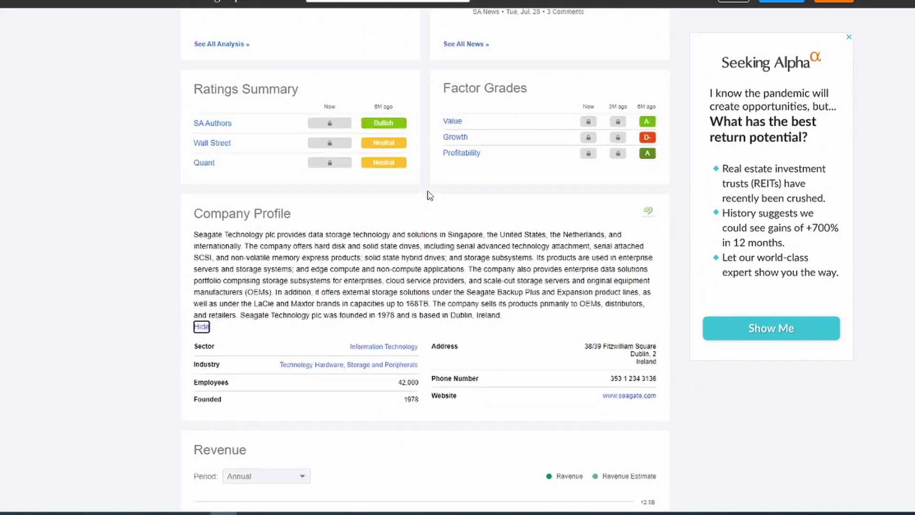
pyautogui.scroll(-3, 430, 195)
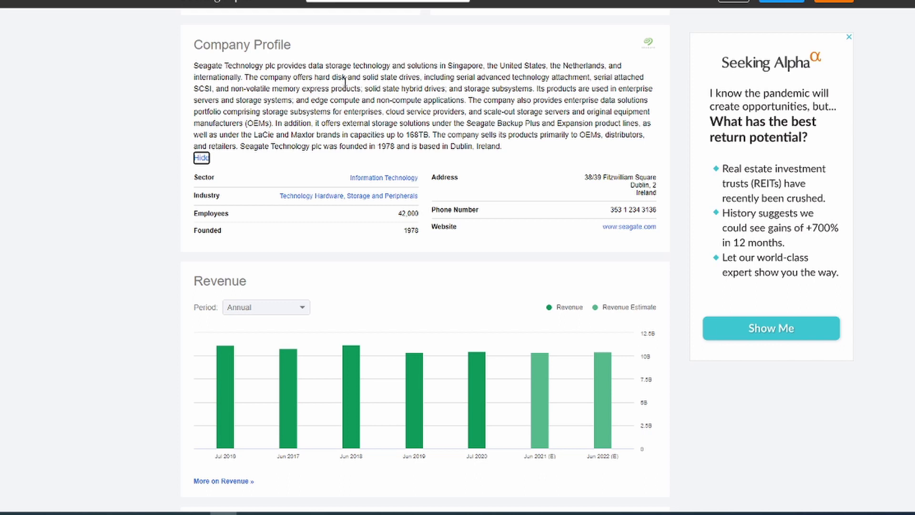
pyautogui.scroll(-5, 342, 81)
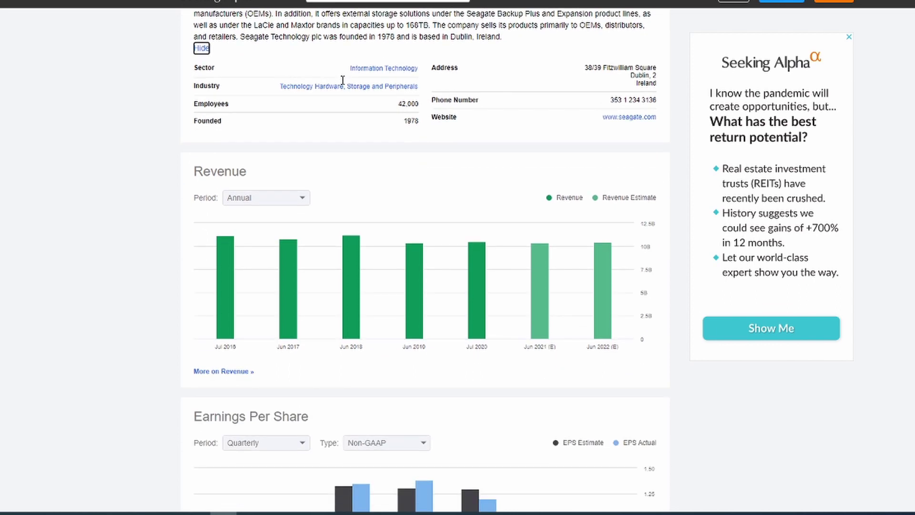
pyautogui.moveTo(232, 148)
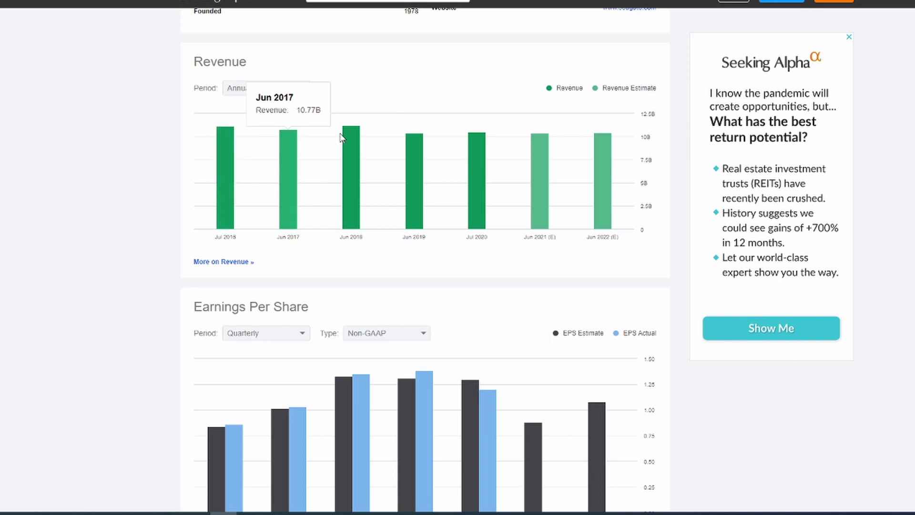
pyautogui.moveTo(378, 145)
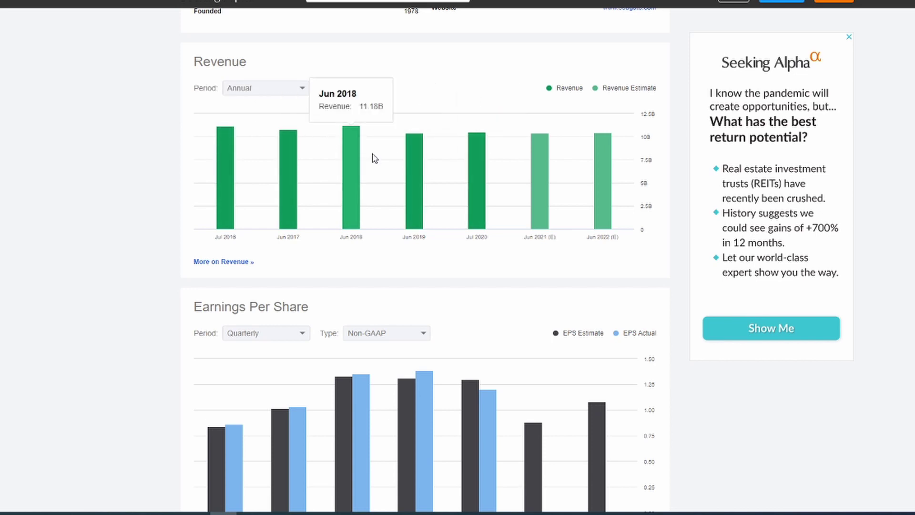
# - Read Seagate's quarterly EPS estimates versus actuals on the Earnings Per Share chart
pyautogui.scroll(-2, 431, 208)
pyautogui.scroll(-2, 431, 208)
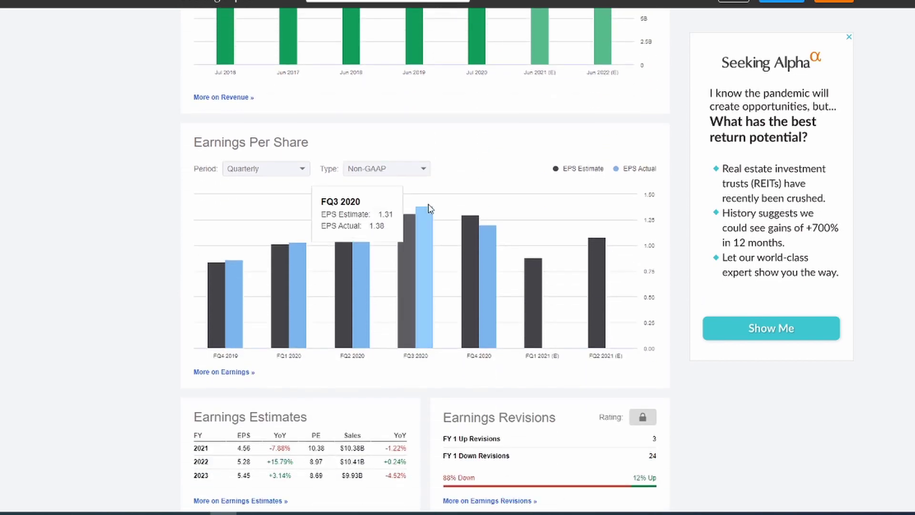
pyautogui.moveTo(275, 221)
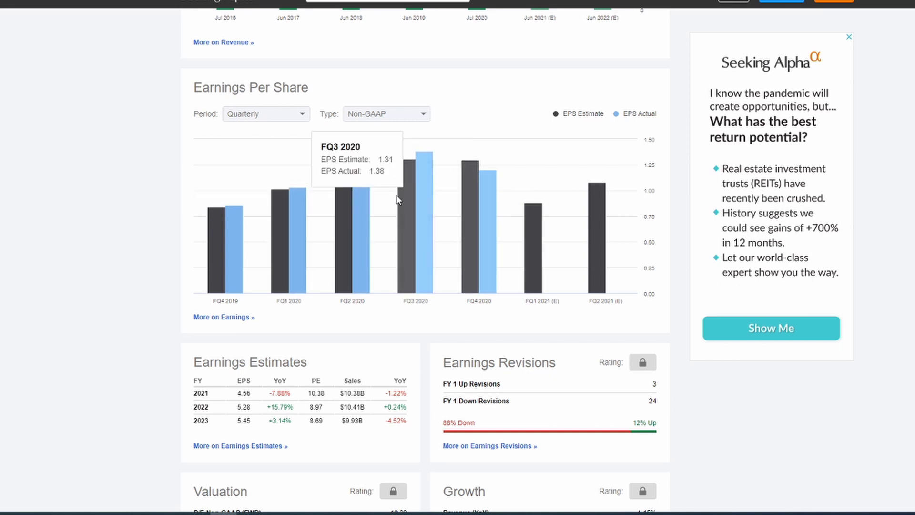
# - Scroll through Seagate's Valuation, Profitability, Momentum and Dividends sections
pyautogui.scroll(-1, 433, 185)
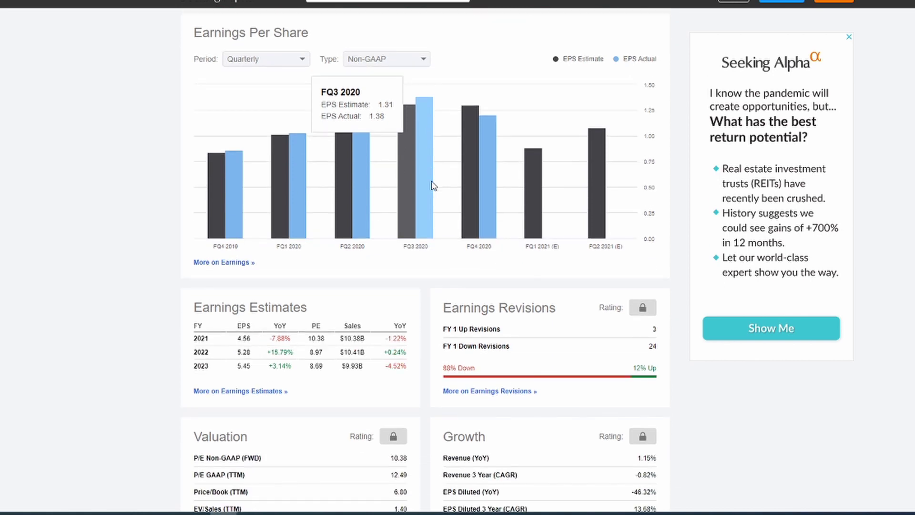
pyautogui.scroll(-1, 433, 185)
pyautogui.scroll(-3, 432, 185)
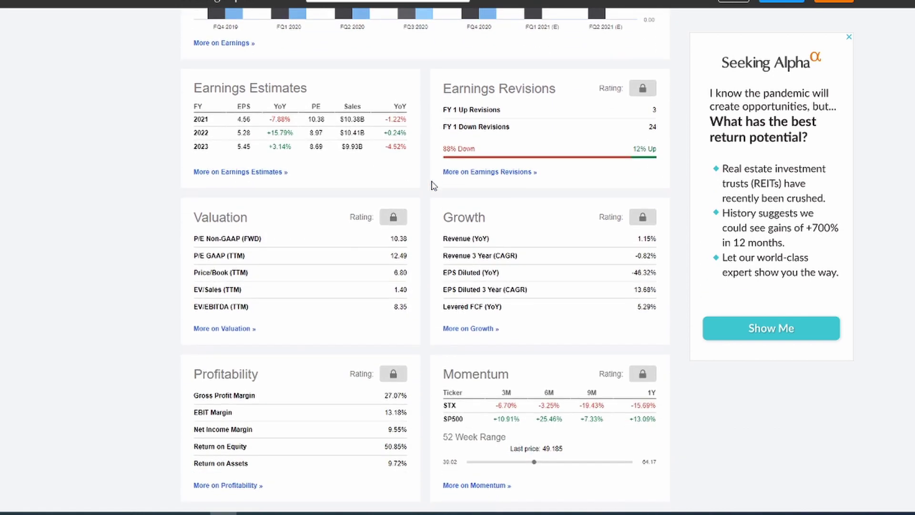
pyautogui.scroll(-1, 431, 185)
pyautogui.scroll(-2, 432, 185)
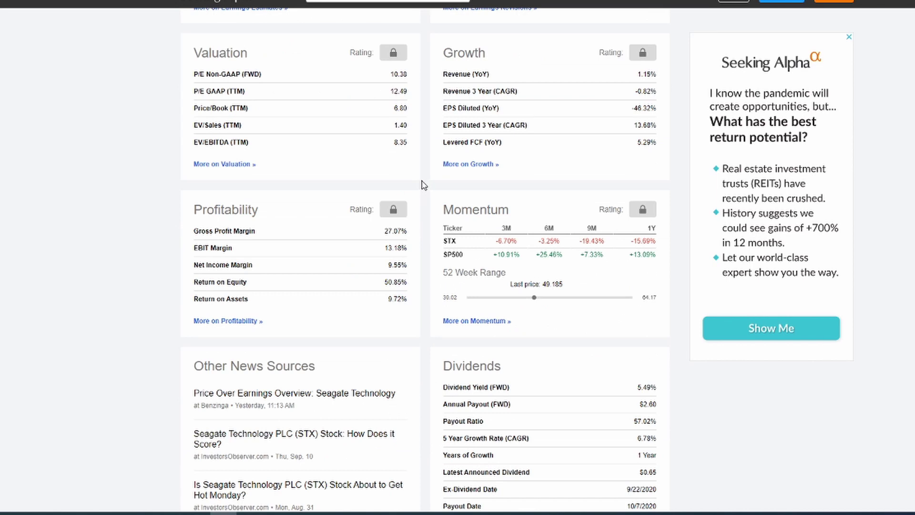
pyautogui.scroll(-2, 423, 186)
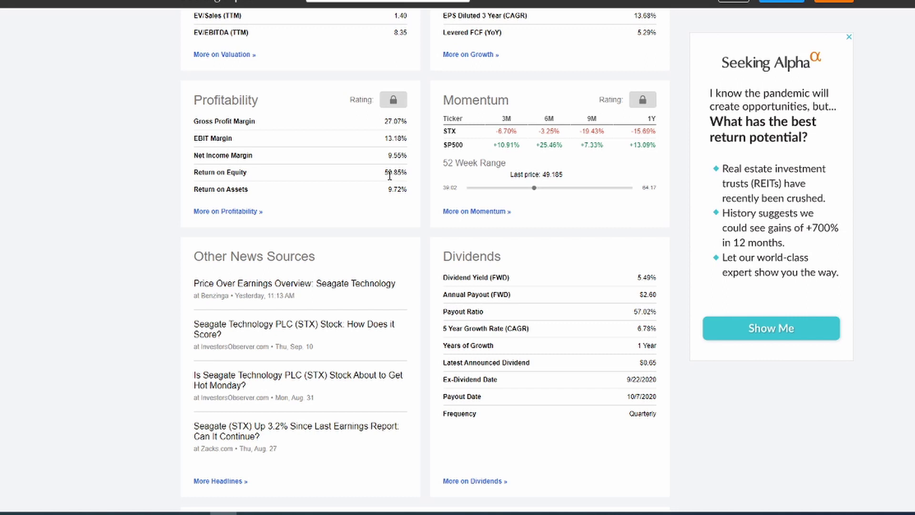
pyautogui.scroll(-1, 422, 165)
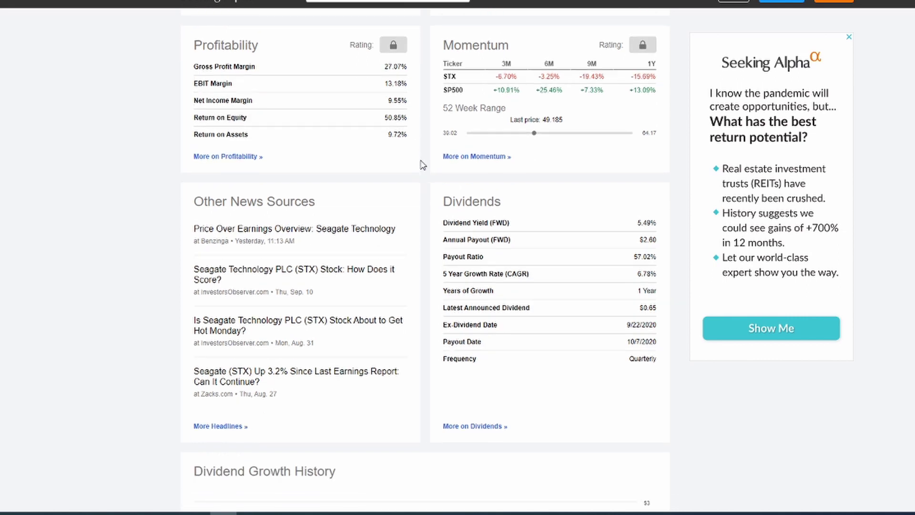
pyautogui.scroll(-3, 421, 164)
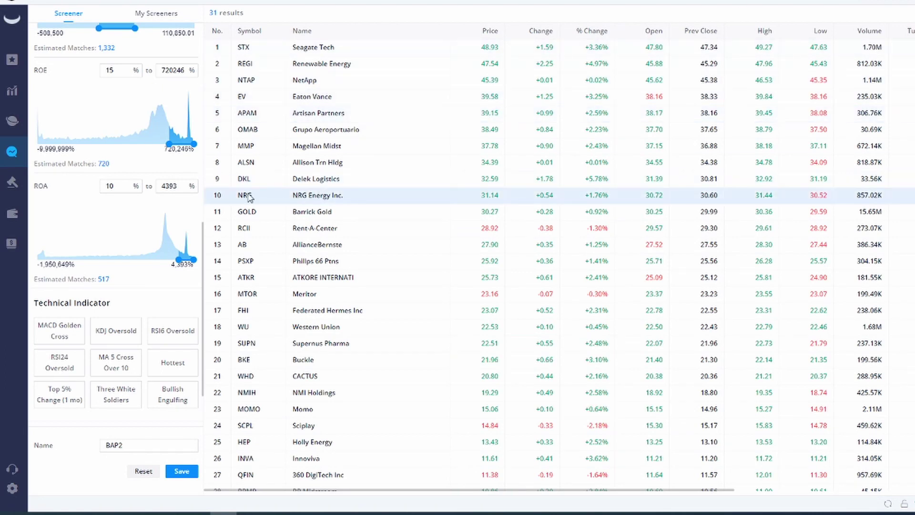
# - Load Seagate Tech (STX) into the order ticket in place of INTC
pyautogui.click(13, 184)
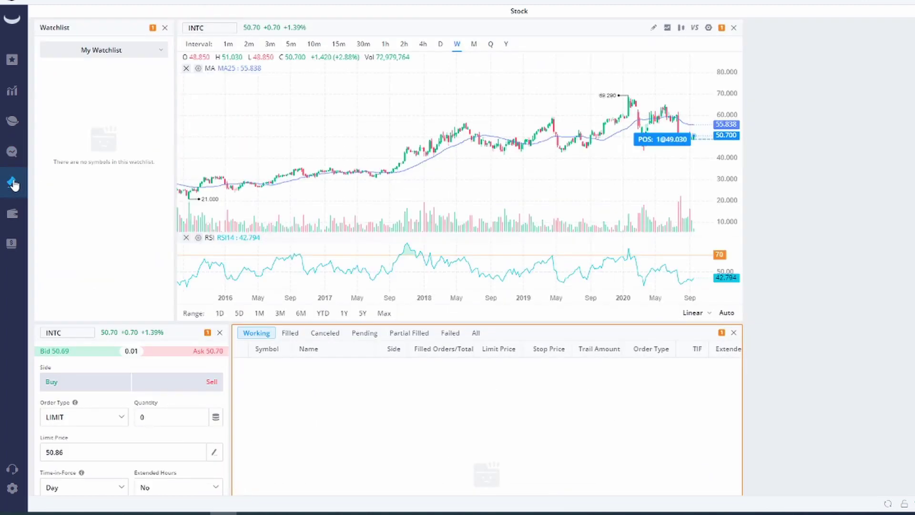
pyautogui.click(77, 331)
pyautogui.write('S')
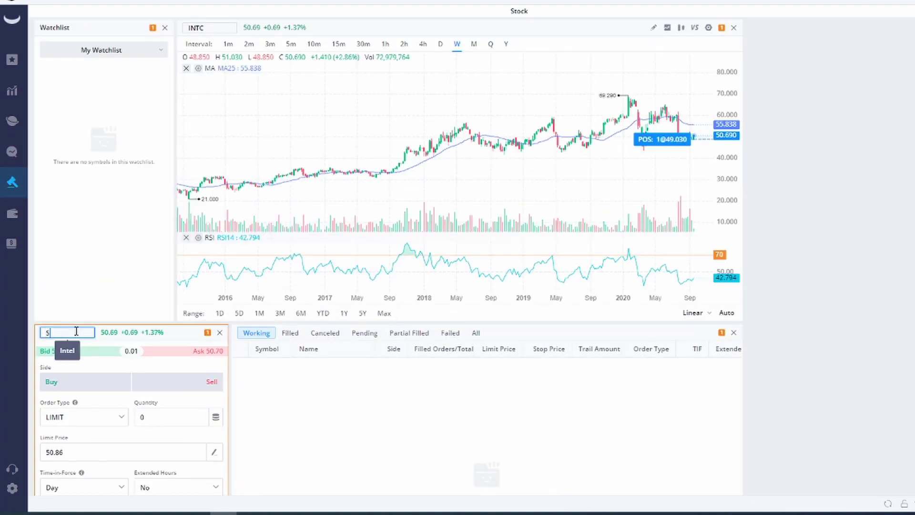
pyautogui.write('EAG')
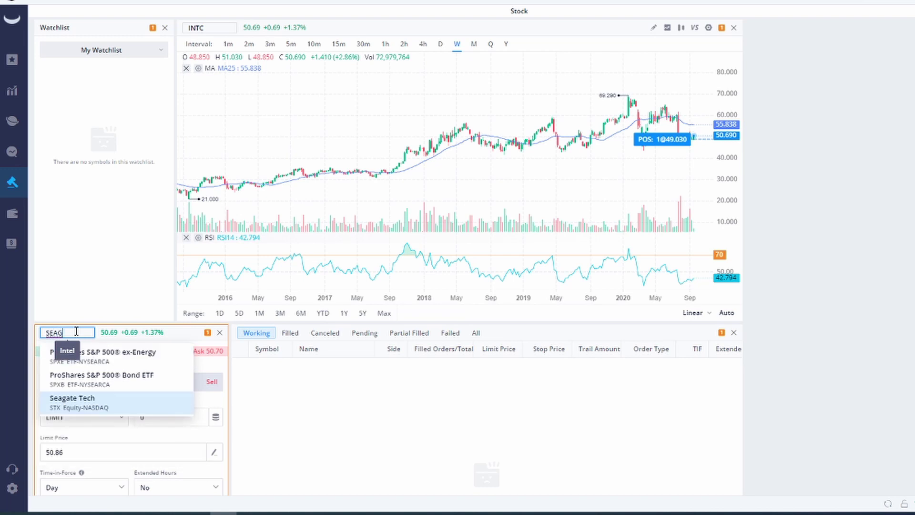
pyautogui.click(92, 406)
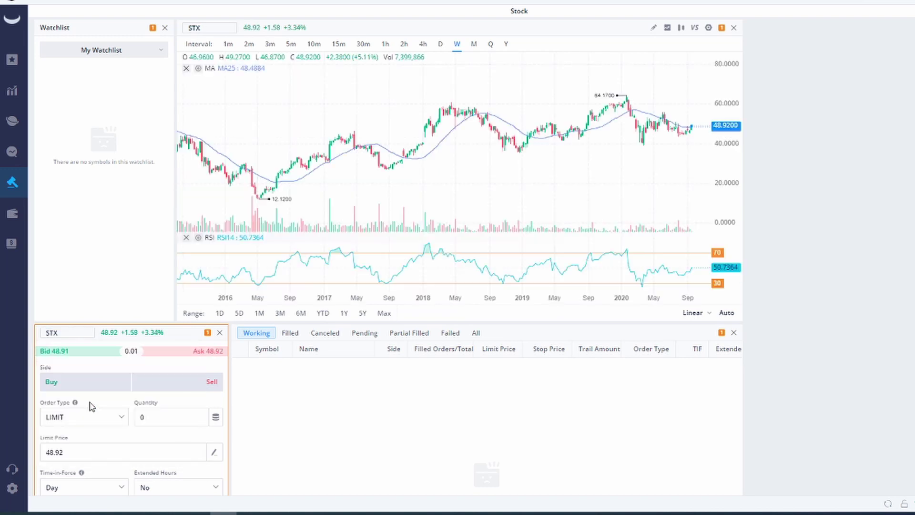
# - Set the STX order to a MARKET order for 1 share
pyautogui.click(125, 423)
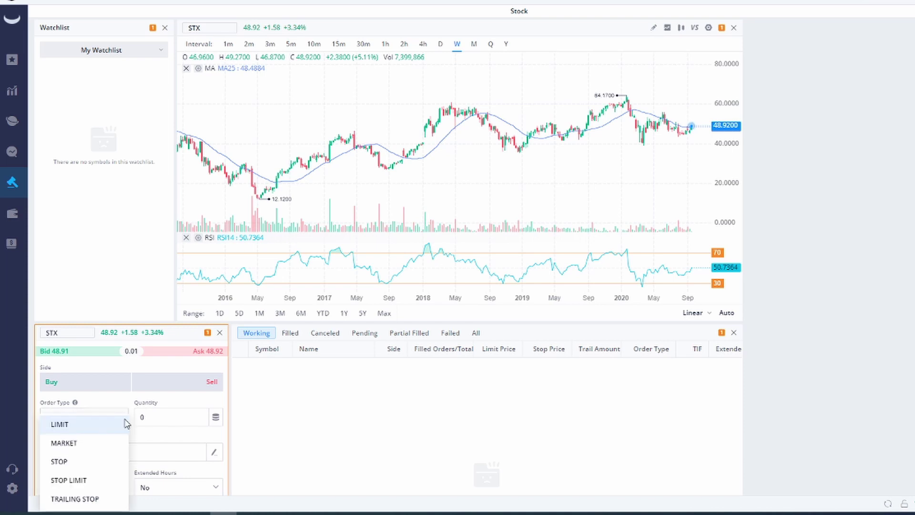
pyautogui.click(95, 445)
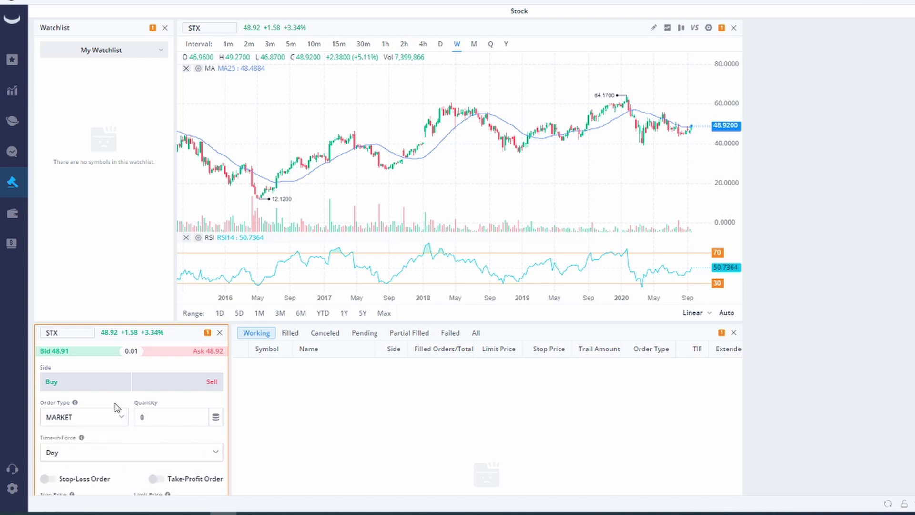
pyautogui.scroll(-1, 116, 408)
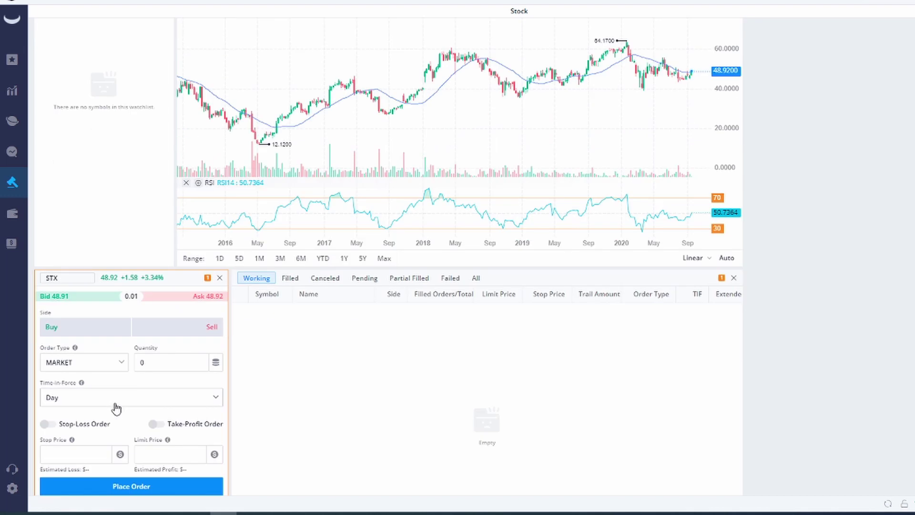
pyautogui.scroll(-1, 116, 408)
pyautogui.click(161, 306)
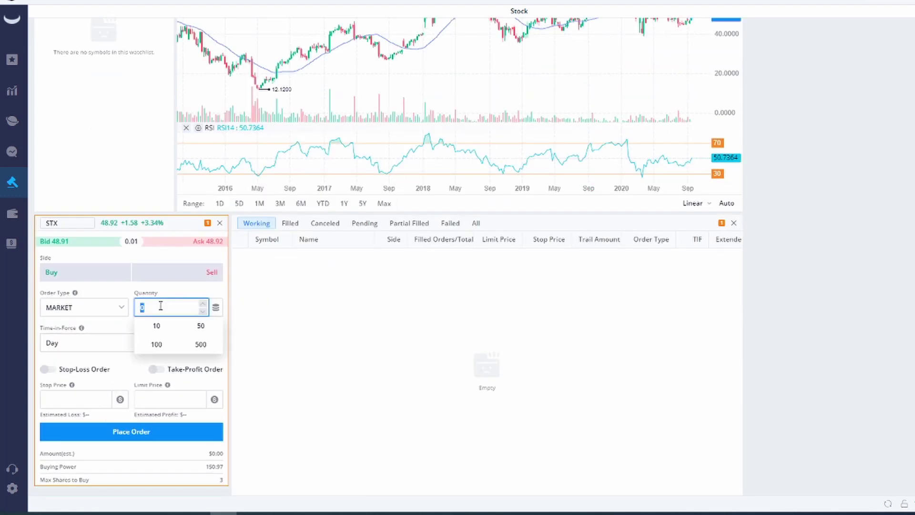
pyautogui.write('1')
pyautogui.click(127, 362)
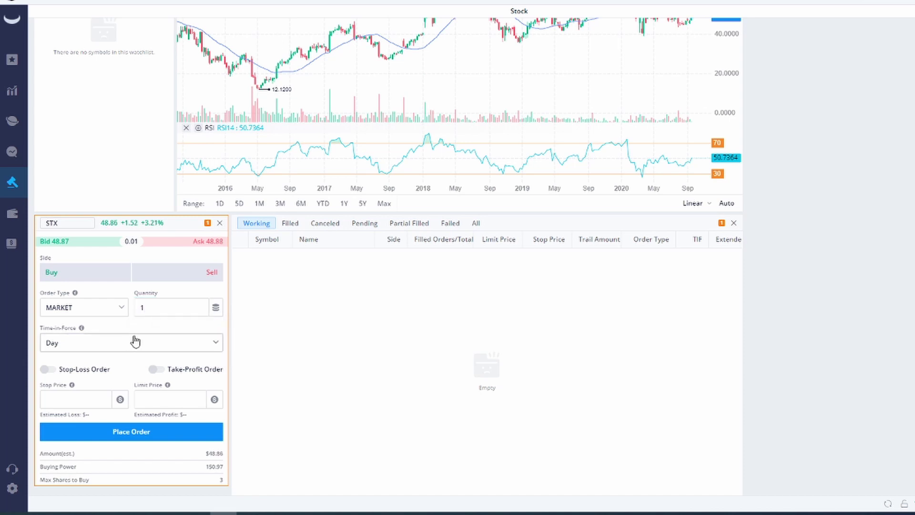
pyautogui.scroll(-1, 135, 342)
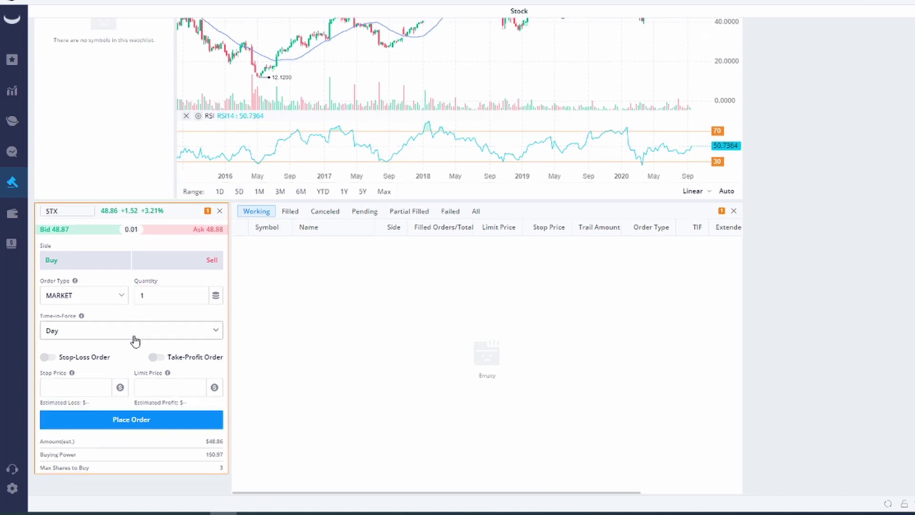
# - Choose Buy, place the order and confirm buying 1 share of STX
pyautogui.click(130, 422)
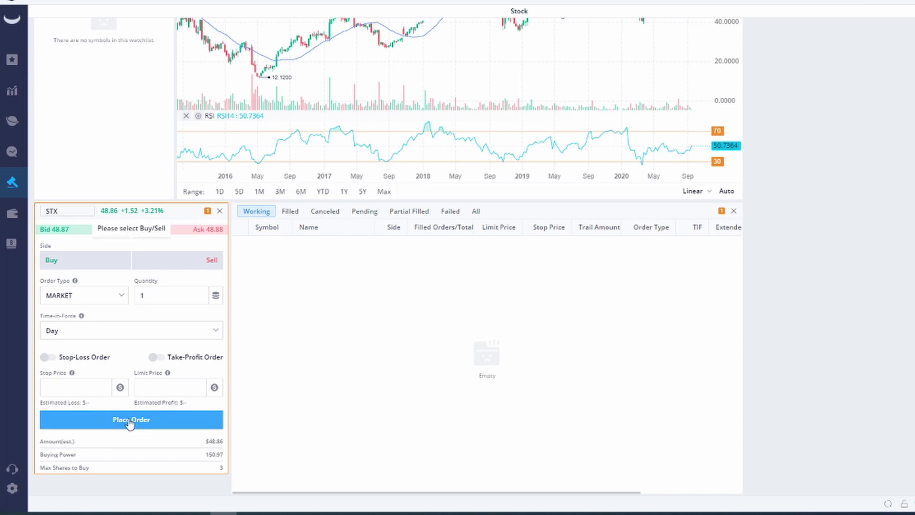
pyautogui.click(88, 265)
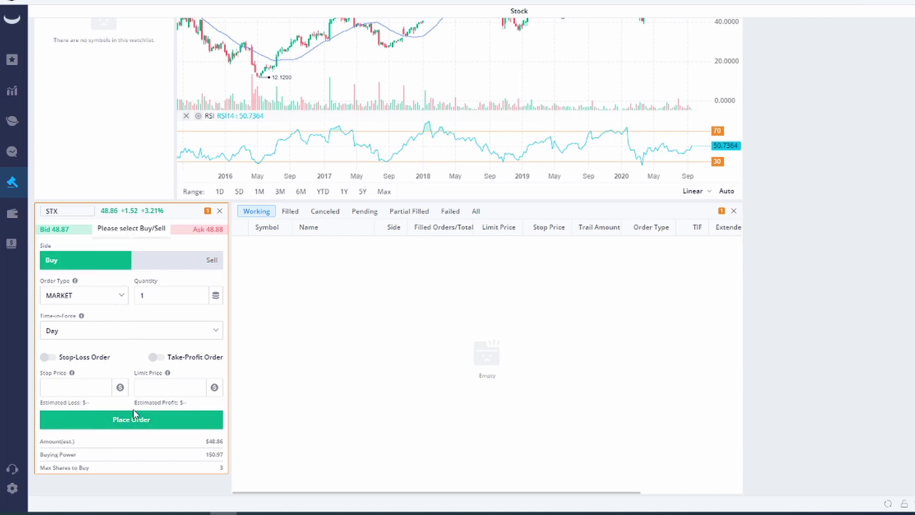
pyautogui.click(129, 423)
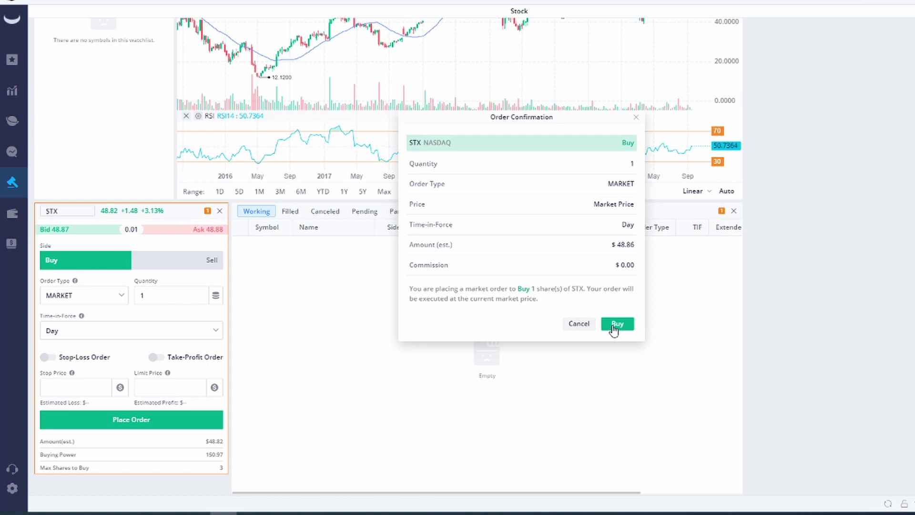
pyautogui.click(614, 327)
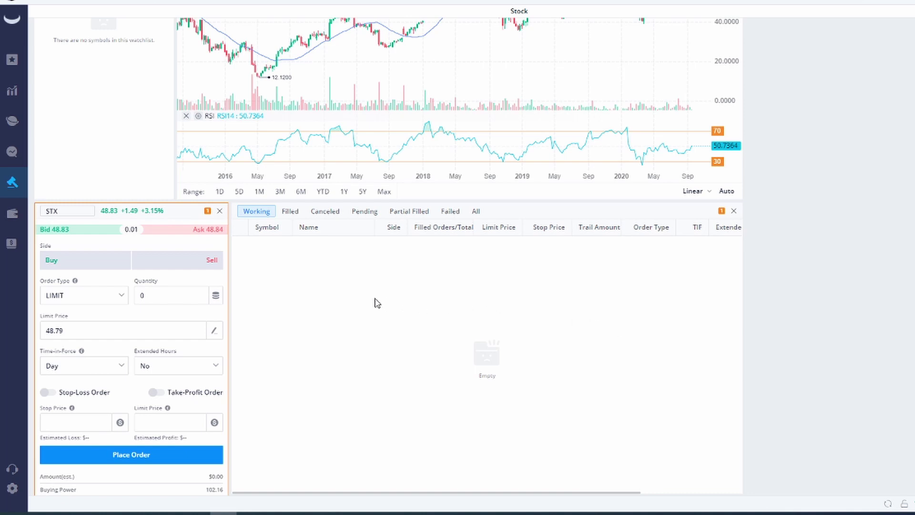
pyautogui.scroll(2, 359, 305)
pyautogui.scroll(2, 359, 308)
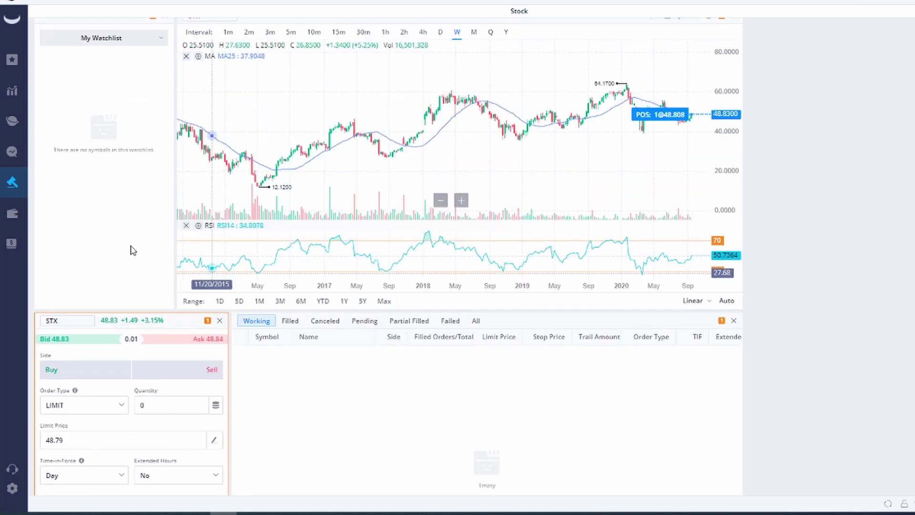
# - Open the Account view to check the STX and INTC share positions
pyautogui.click(13, 215)
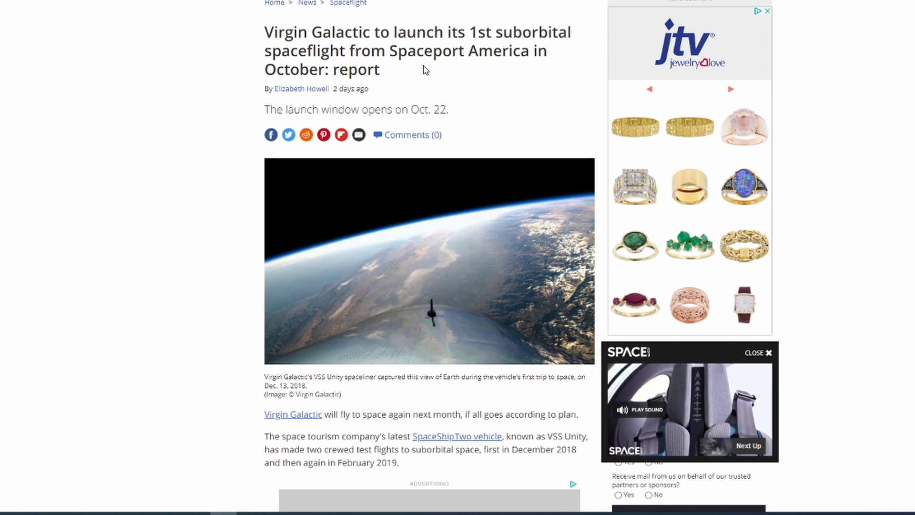
pyautogui.scroll(-1, 397, 54)
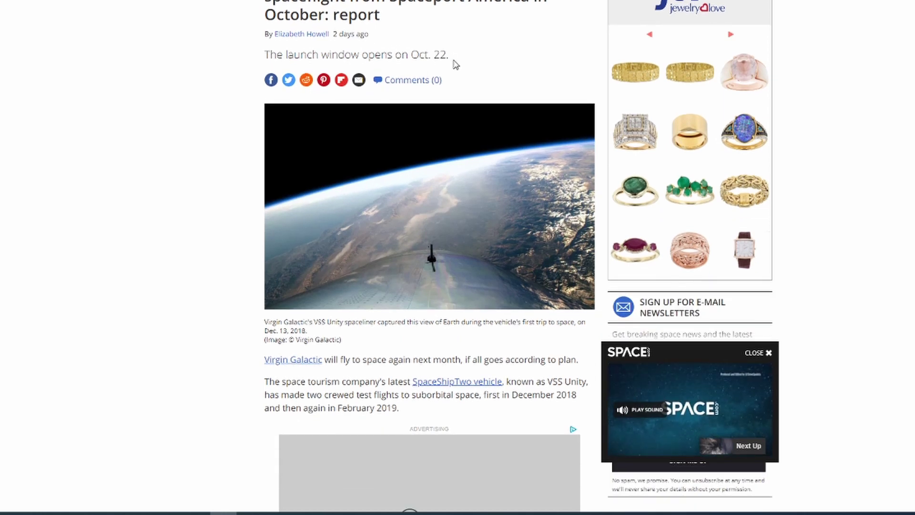
pyautogui.scroll(-6, 439, 78)
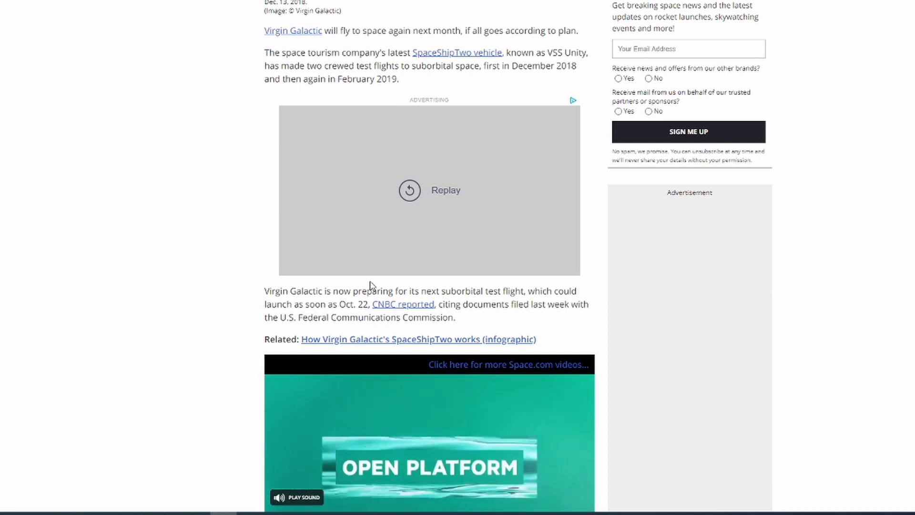
pyautogui.scroll(-4, 408, 266)
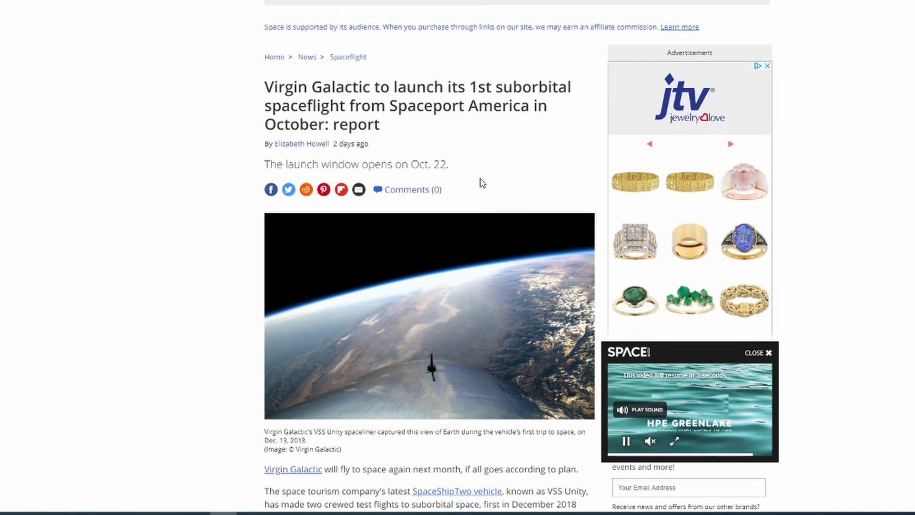
pyautogui.scroll(1, 481, 184)
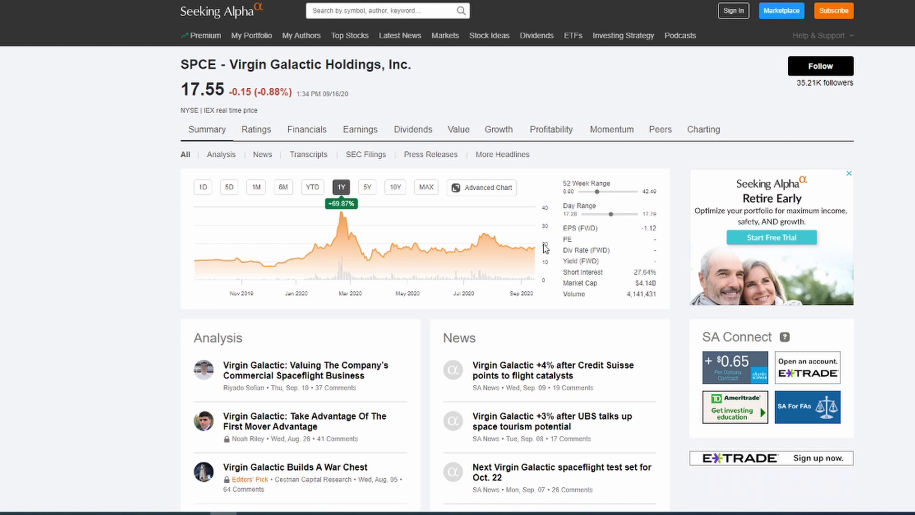
pyautogui.moveTo(519, 240)
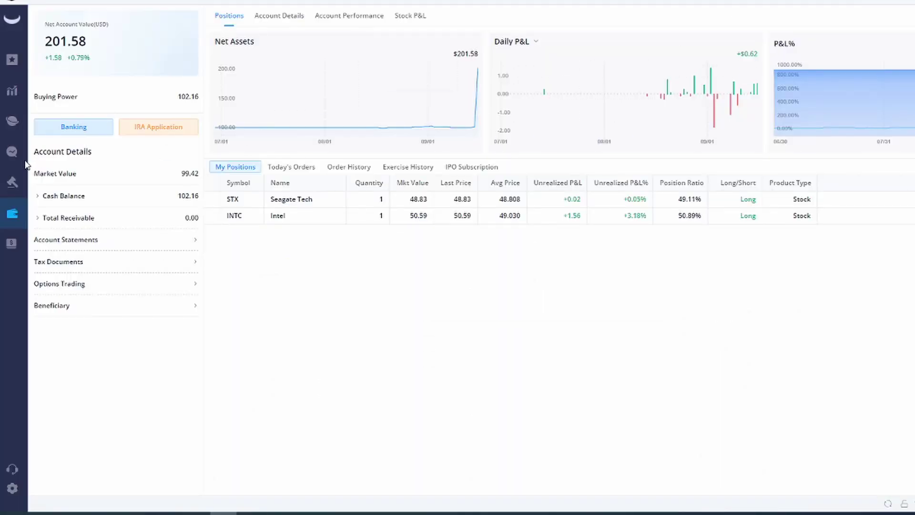
# - Go back to the Trade page showing STX's weekly chart and order ticket
pyautogui.click(12, 182)
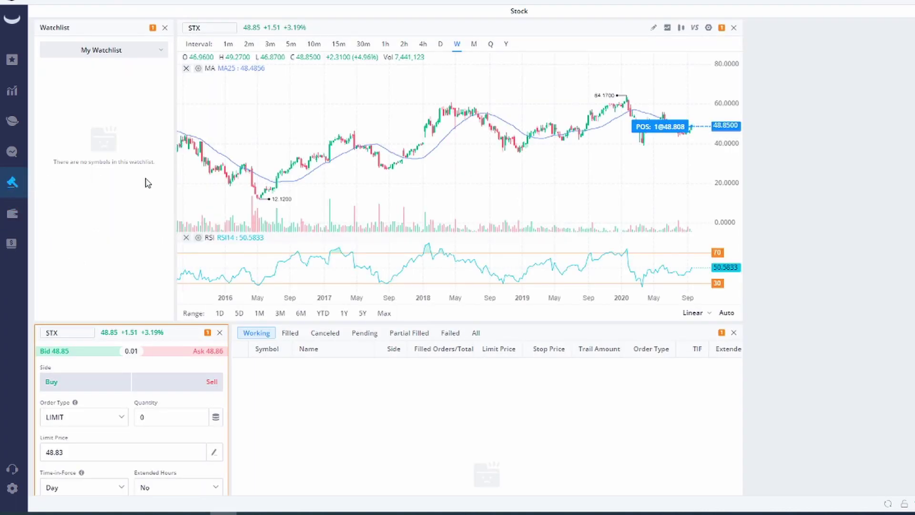
pyautogui.scroll(-1, 122, 248)
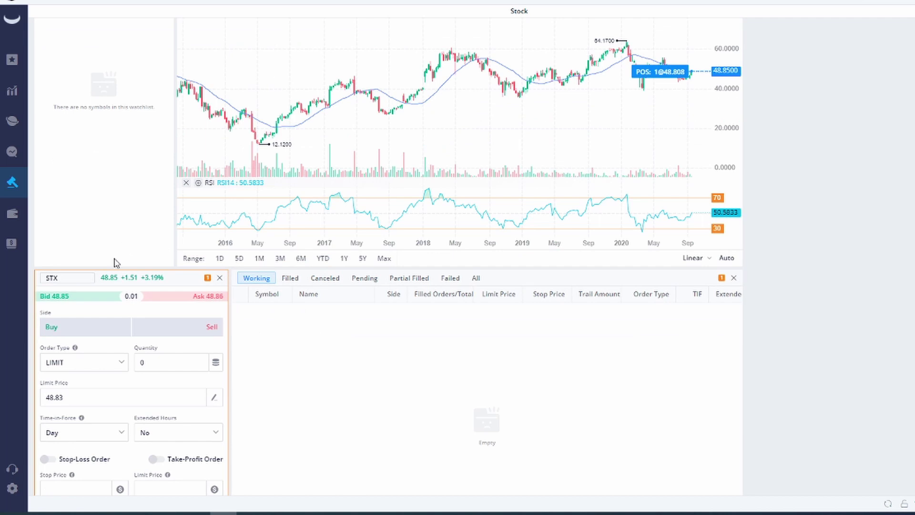
# - Switch the ticker to SPCE, choosing Virgin Galactic Holdings Inc from the matches
pyautogui.click(78, 278)
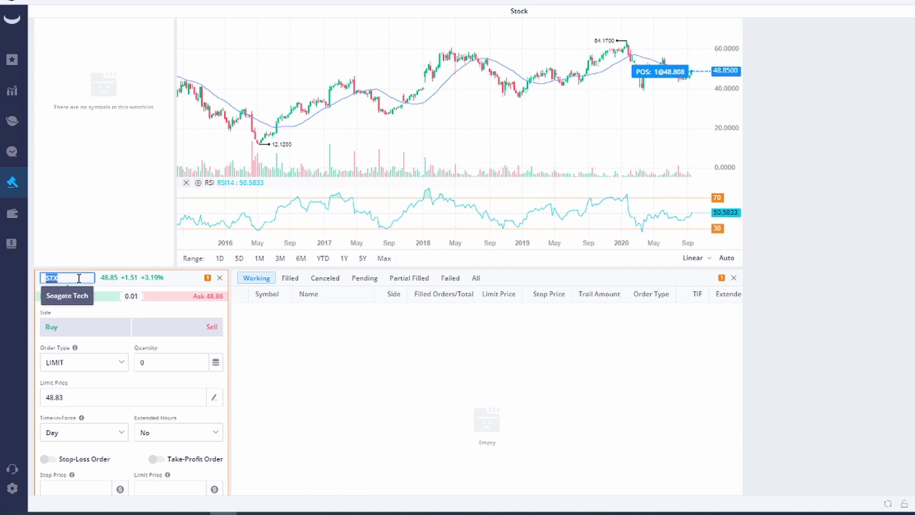
pyautogui.write('SP')
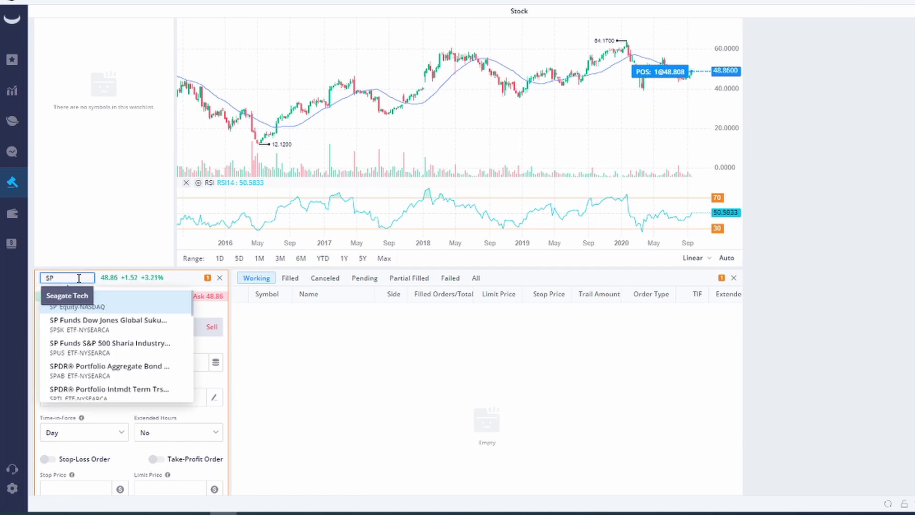
pyautogui.write('C')
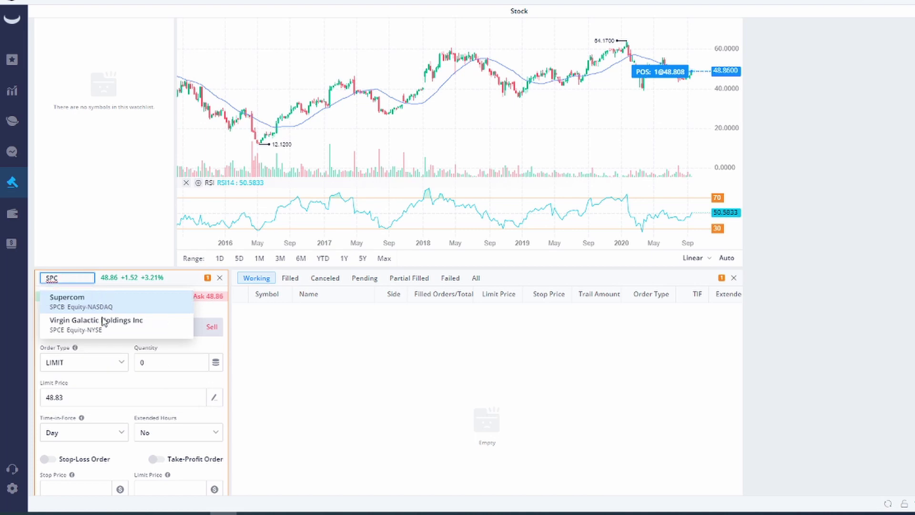
pyautogui.write('E')
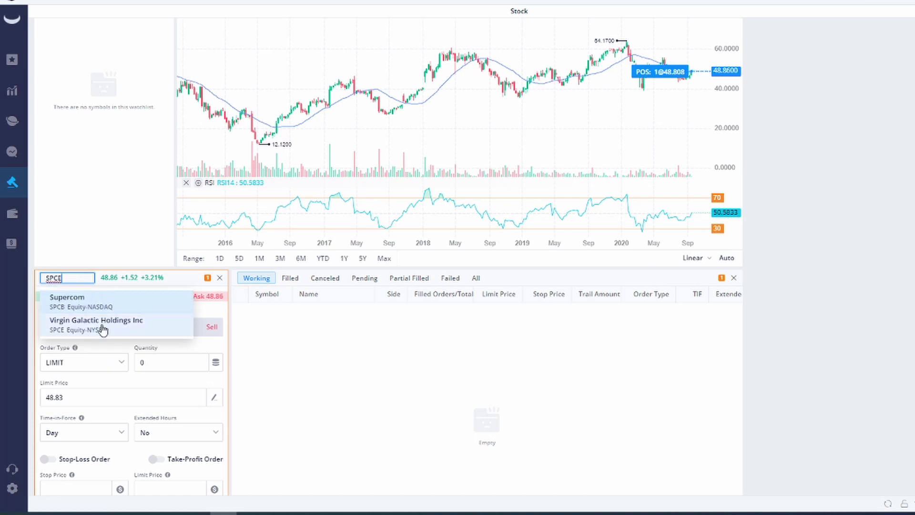
pyautogui.click(92, 298)
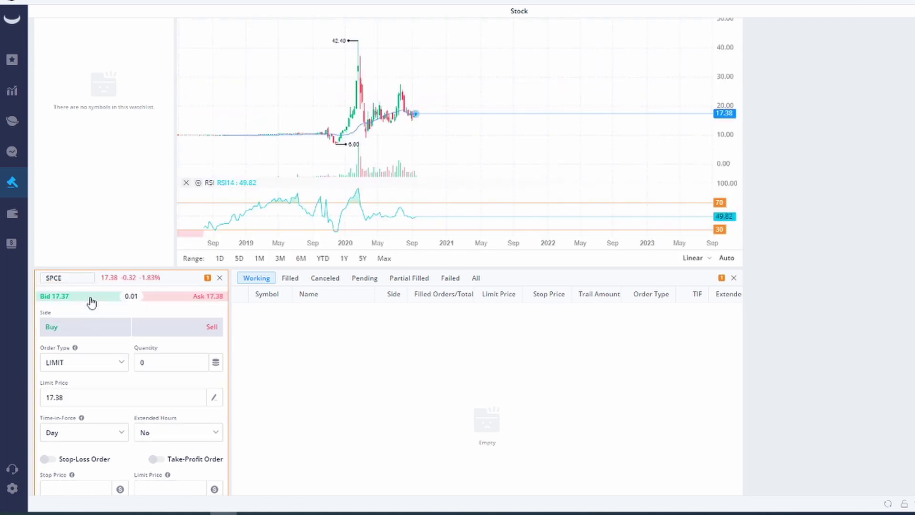
# - Place and confirm a MARKET buy order for 1 share of SPCE
pyautogui.click(98, 329)
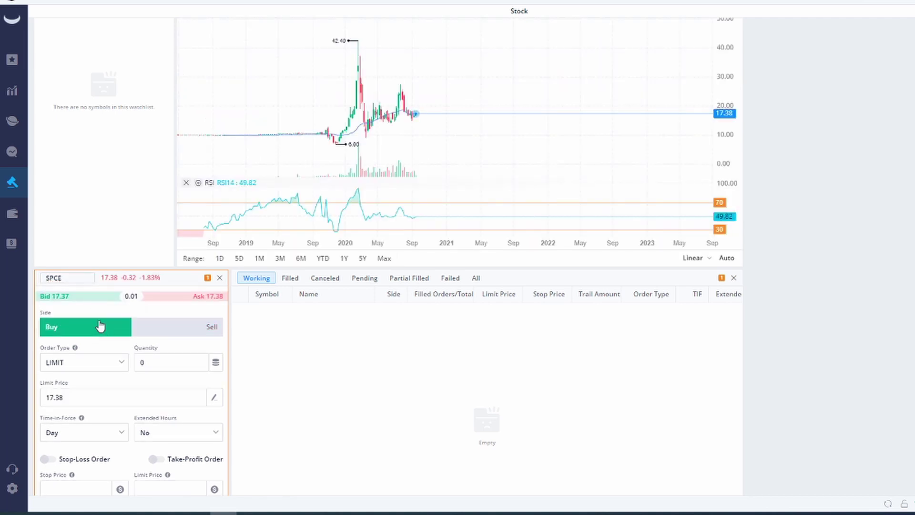
pyautogui.scroll(-3, 98, 322)
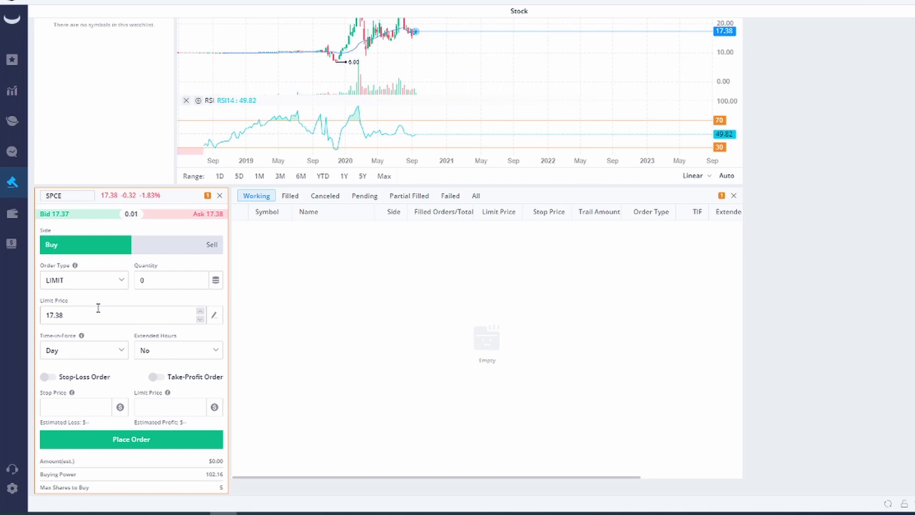
pyautogui.click(118, 288)
pyautogui.click(84, 321)
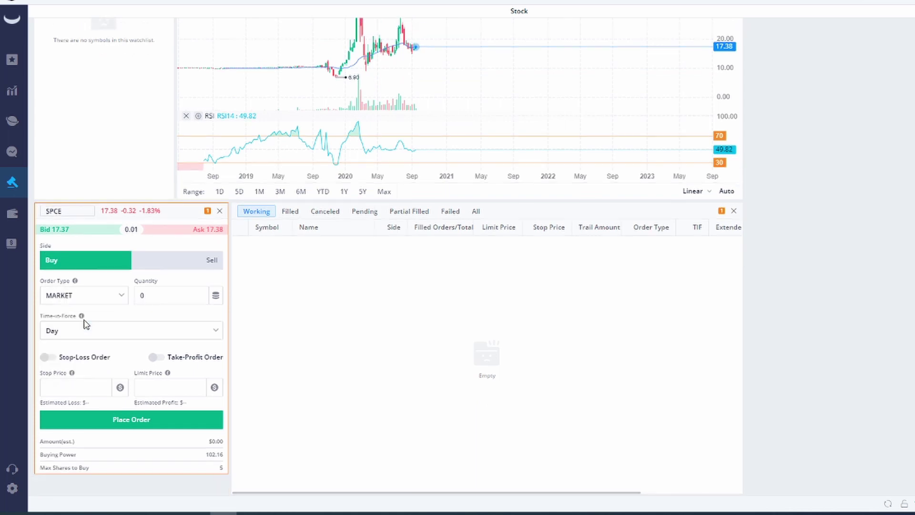
pyautogui.click(153, 296)
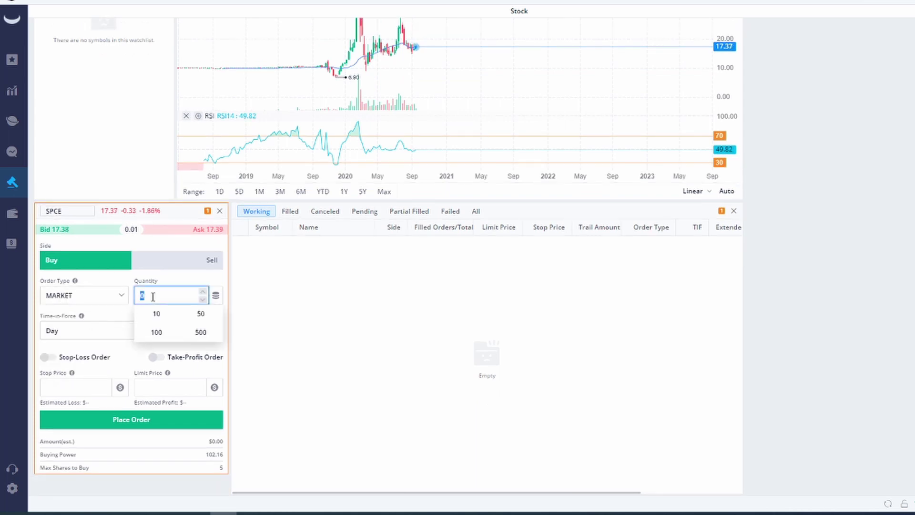
pyautogui.write('1')
pyautogui.click(125, 356)
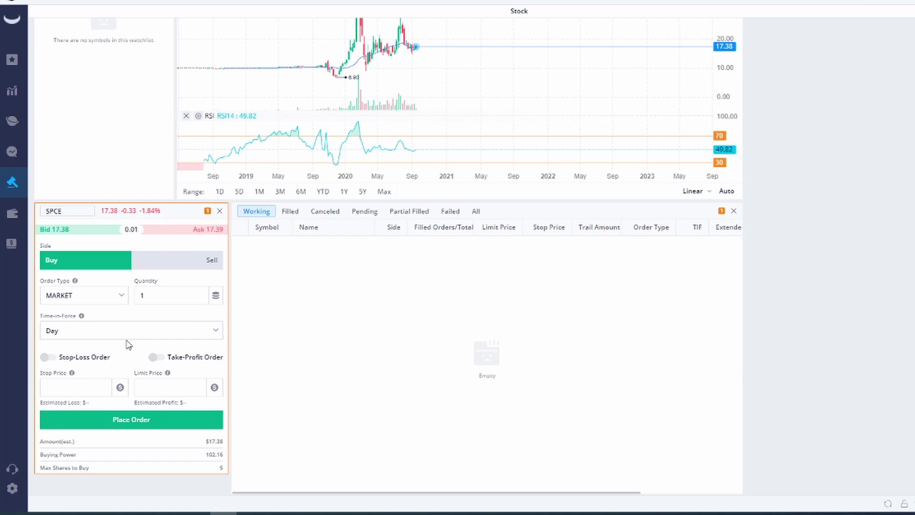
pyautogui.click(132, 421)
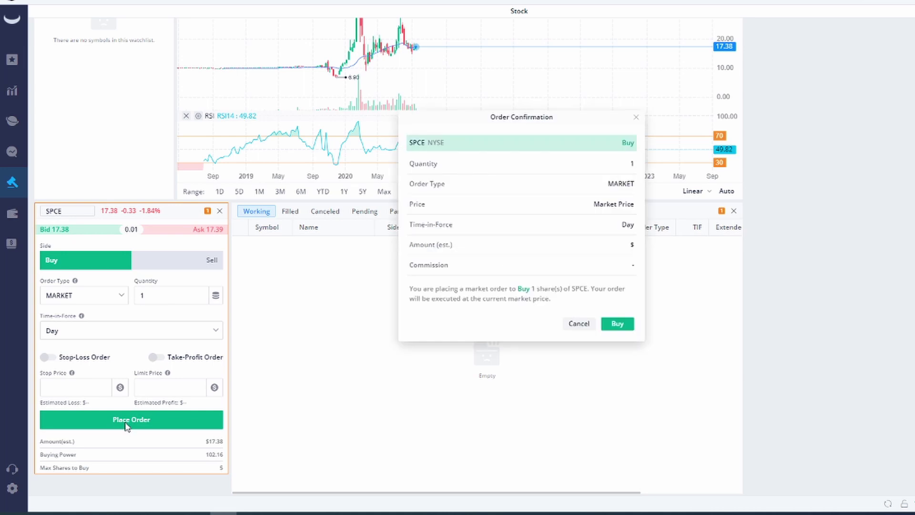
pyautogui.click(615, 326)
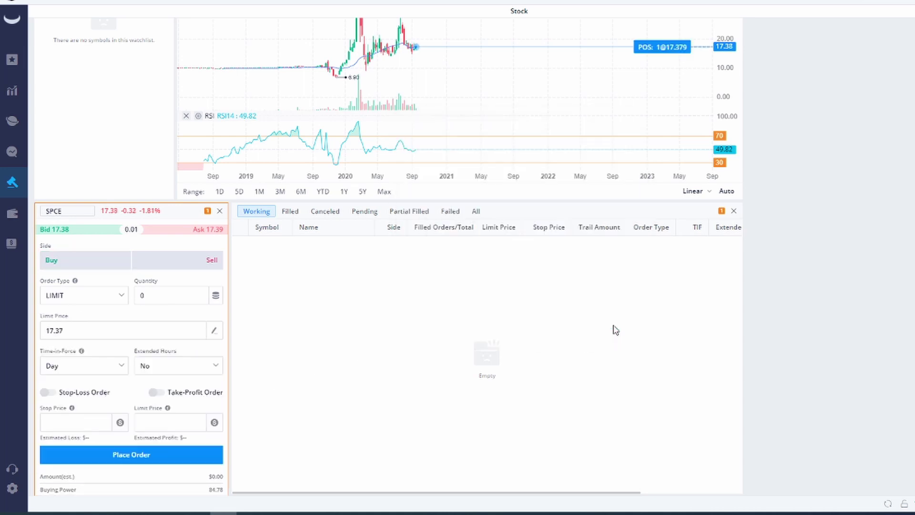
# - Open Account positions showing SPCE at 17.379 average alongside STX and INTC
pyautogui.click(11, 216)
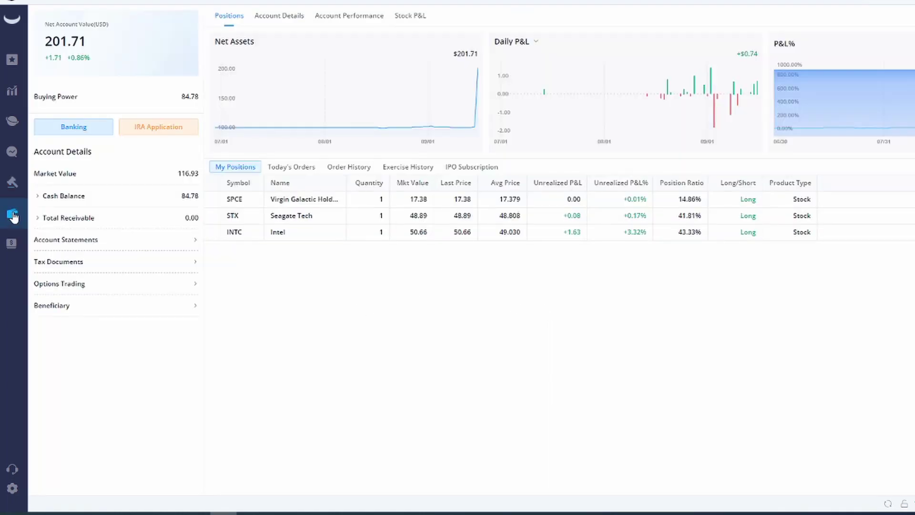